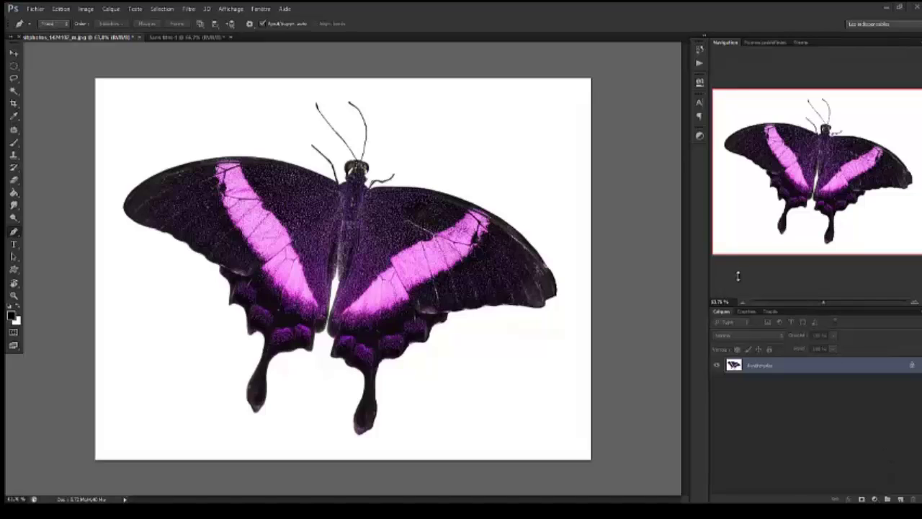
# Zoom the view toward the butterfly's tails and tilt the canvas about 28 degrees
pyautogui.click(11, 143)
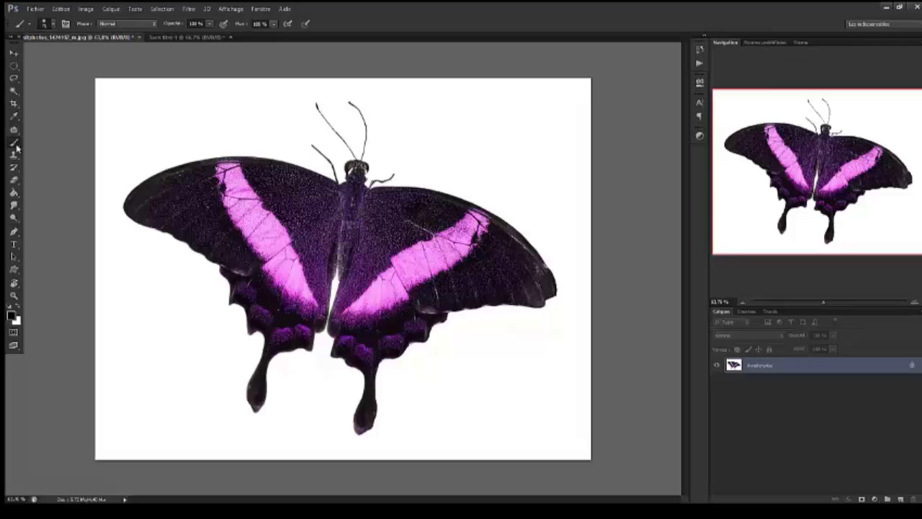
pyautogui.click(13, 231)
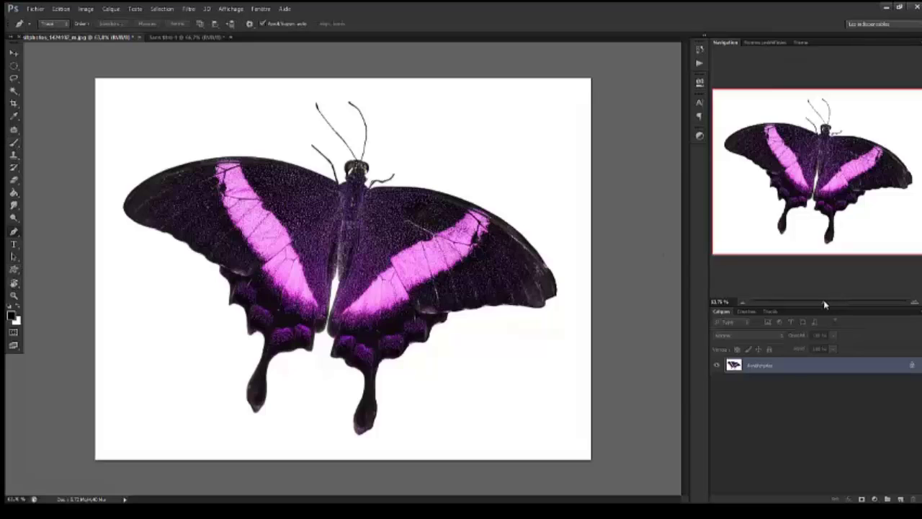
pyautogui.moveTo(825, 306); pyautogui.dragTo(841, 312)
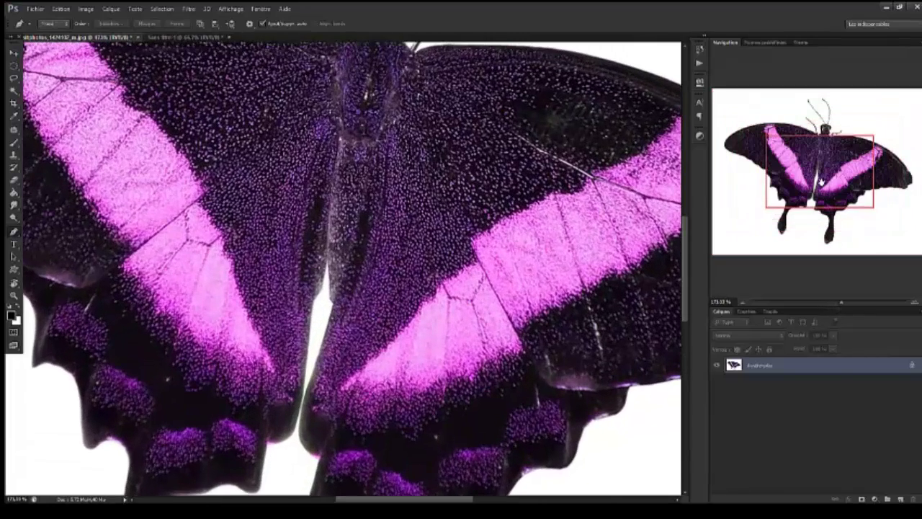
pyautogui.moveTo(821, 182); pyautogui.dragTo(816, 239)
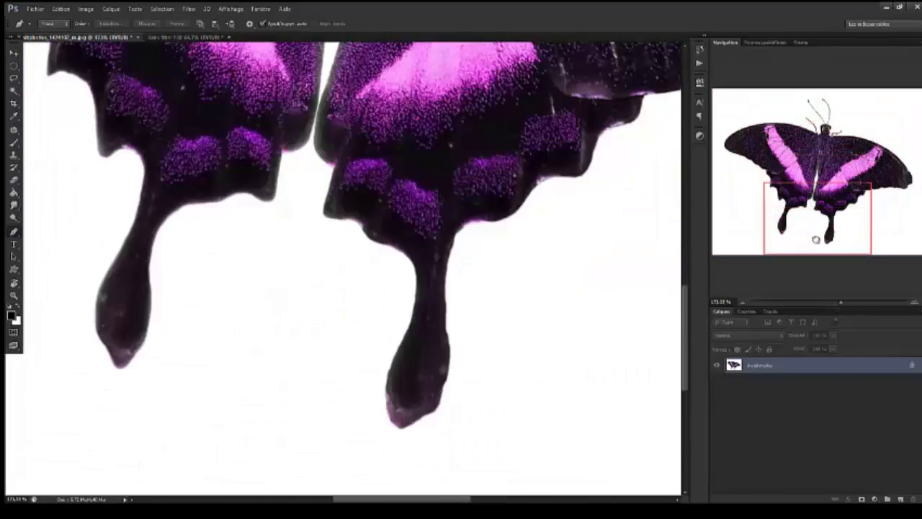
pyautogui.press('r')
pyautogui.moveTo(390, 229); pyautogui.dragTo(450, 231)
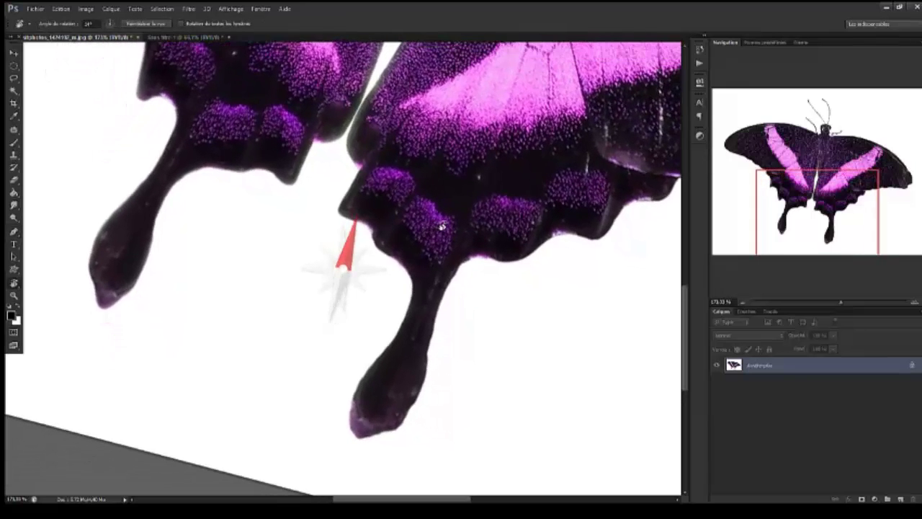
# Zoom in to 400% on the right hindwing tail edge
pyautogui.press('z')
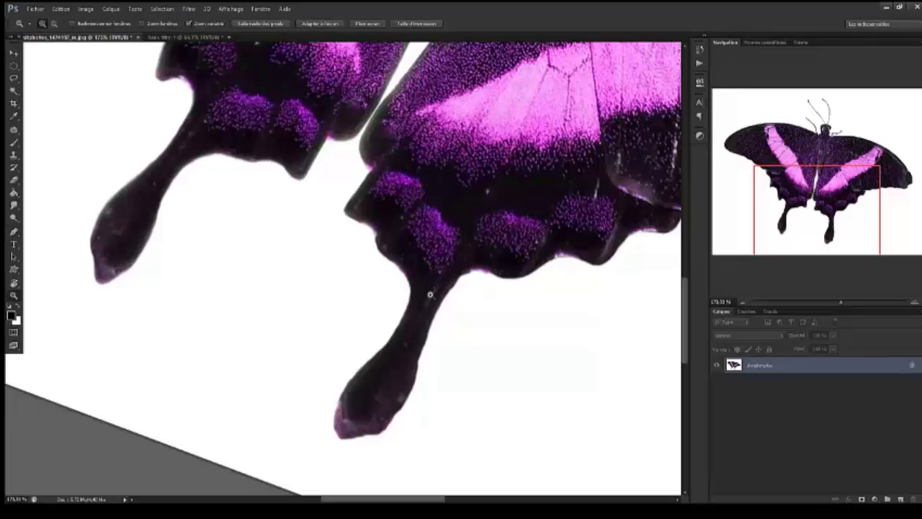
pyautogui.click(432, 302)
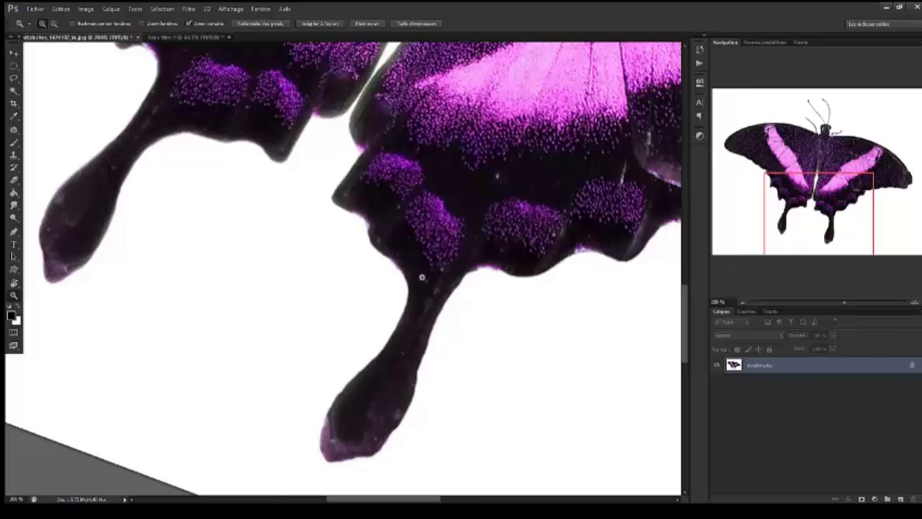
pyautogui.click(425, 281)
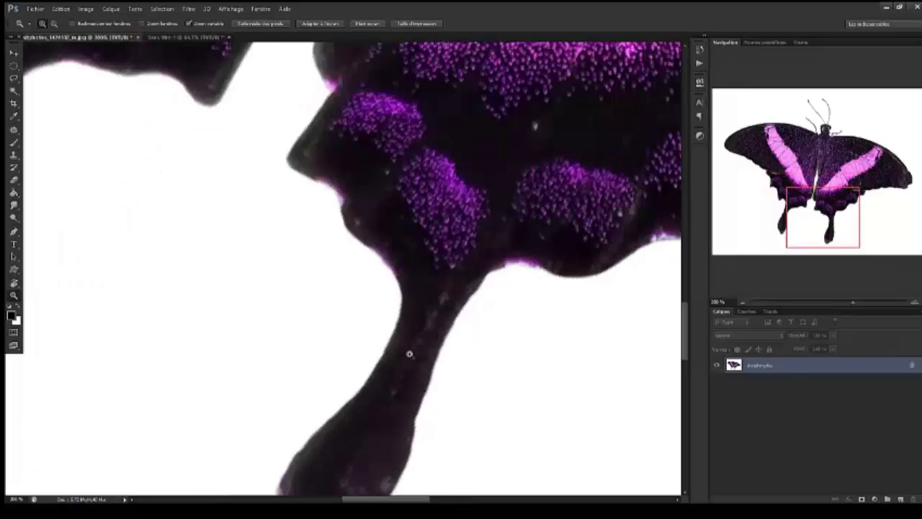
pyautogui.press('alt')
pyautogui.keyDown('alt'); pyautogui.click(426, 328); pyautogui.keyUp('alt')
pyautogui.click(413, 310)
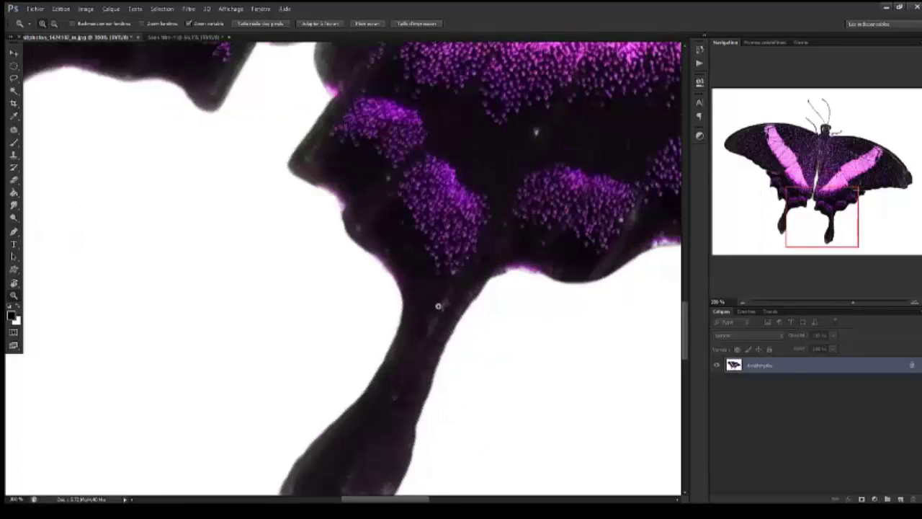
pyautogui.click(398, 244)
pyautogui.press('p')
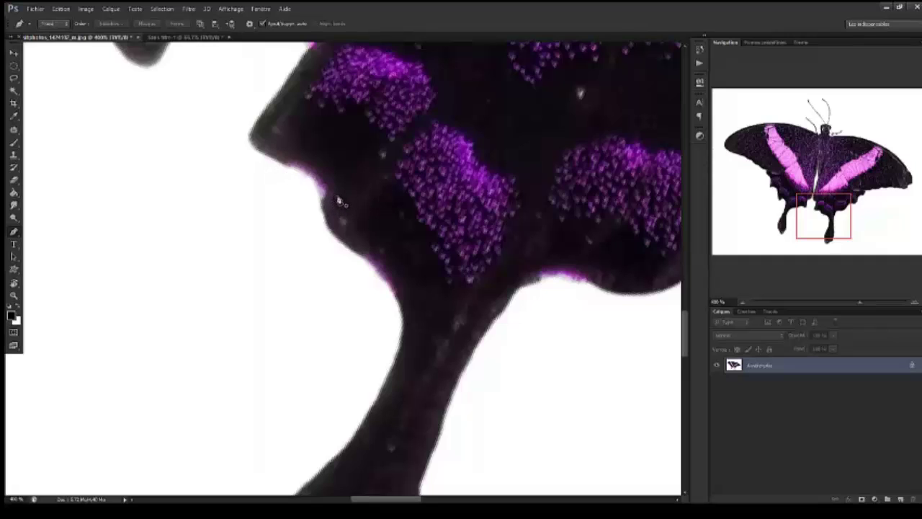
# Rotate the view about 180 degrees and frame the hindwing tail tip
pyautogui.press('r')
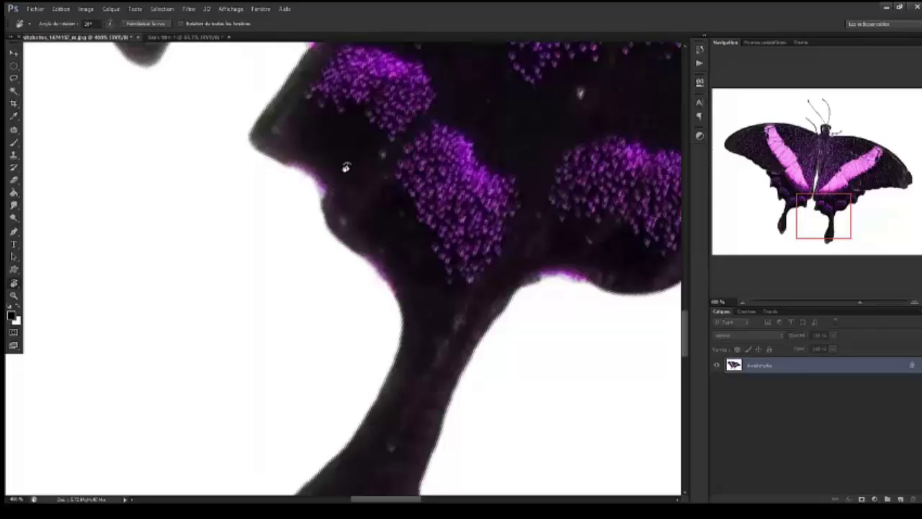
pyautogui.click(436, 137)
pyautogui.moveTo(437, 137); pyautogui.dragTo(301, 329)
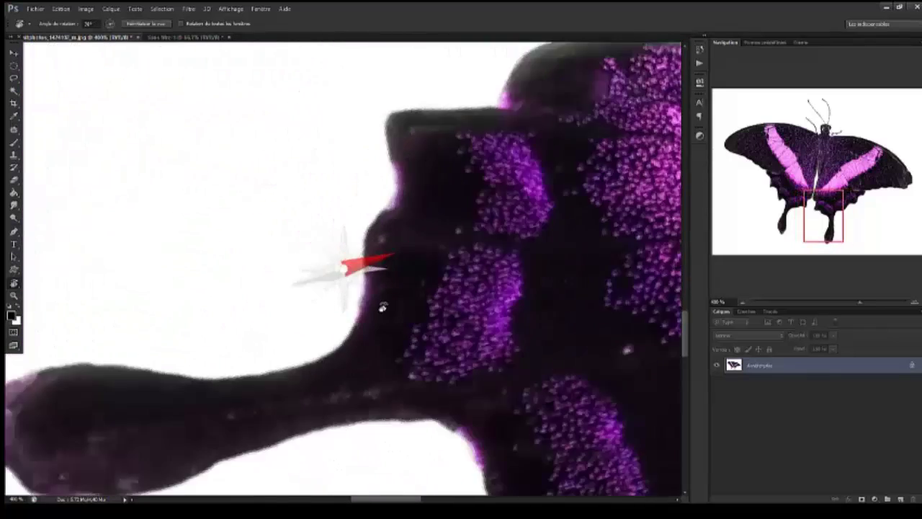
pyautogui.moveTo(301, 329)
pyautogui.mouseDown()
pyautogui.moveTo(464, 248)
pyautogui.moveTo(350, 137)
pyautogui.mouseUp()
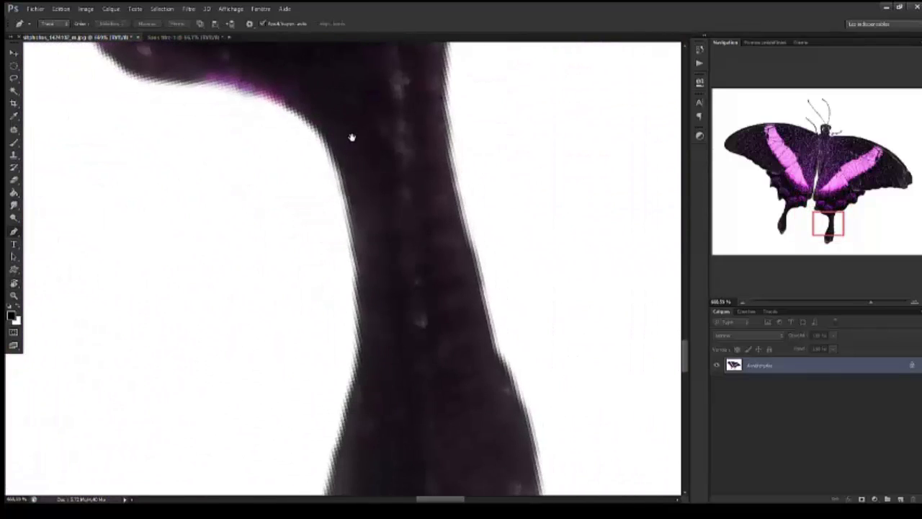
pyautogui.moveTo(418, 242)
pyautogui.mouseDown()
pyautogui.moveTo(467, 128)
pyautogui.moveTo(482, 66)
pyautogui.mouseUp()
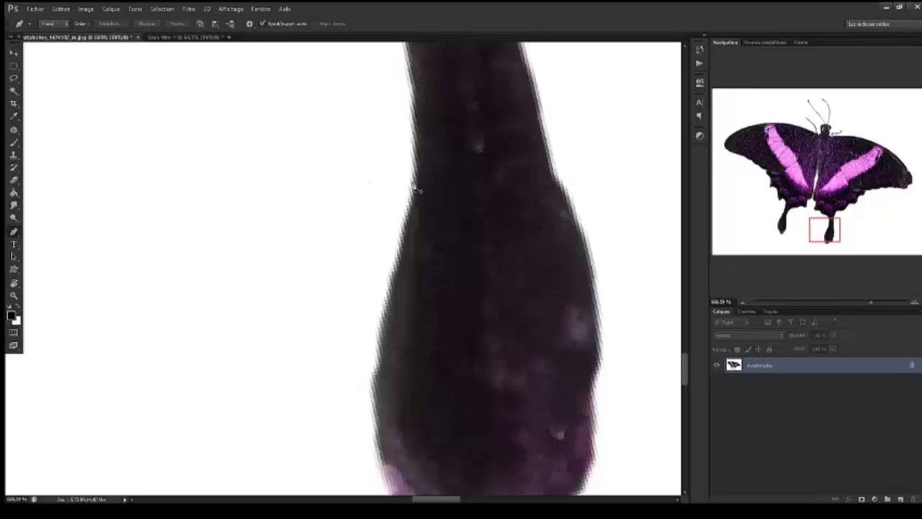
pyautogui.press('z')
pyautogui.keyDown('alt'); pyautogui.click(407, 236); pyautogui.keyUp('alt')
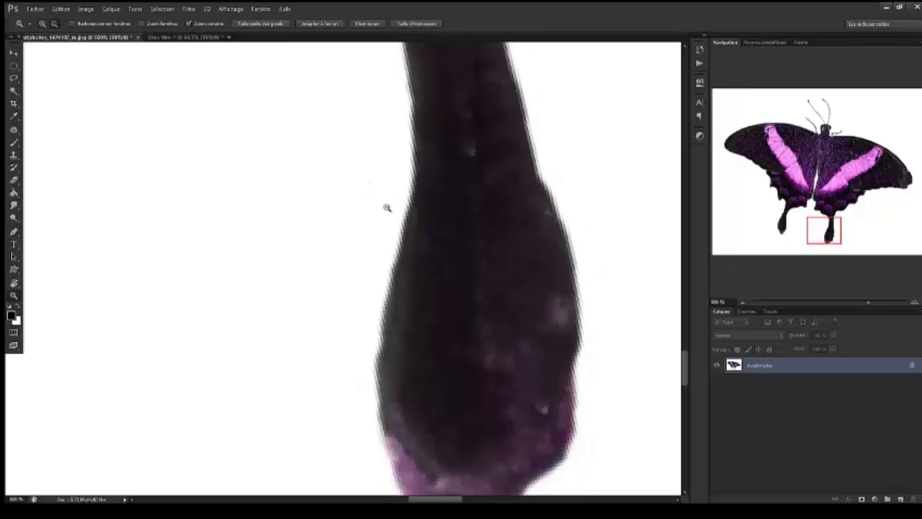
pyautogui.keyDown('alt'); pyautogui.click(387, 207); pyautogui.keyUp('alt')
pyautogui.press('p')
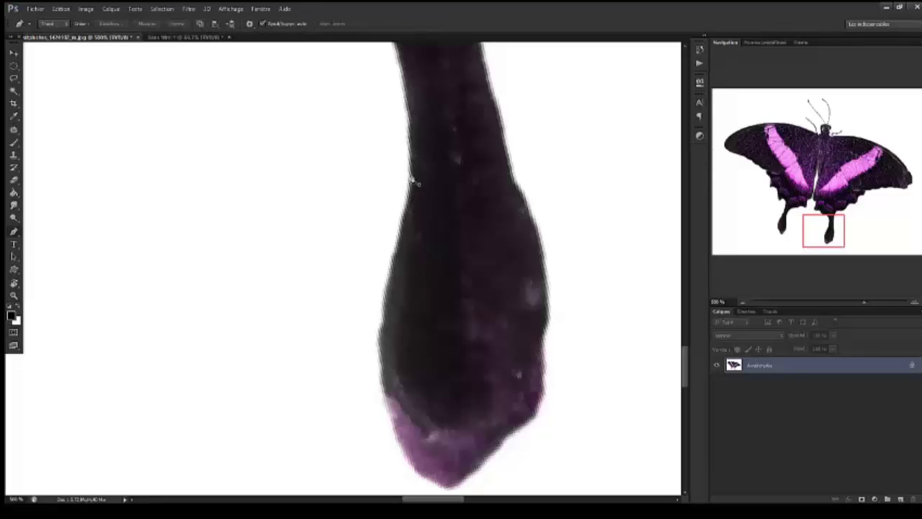
# Place the first pen anchors, including a curved one, along the tail's edge
pyautogui.moveTo(401, 160); pyautogui.dragTo(373, 291)
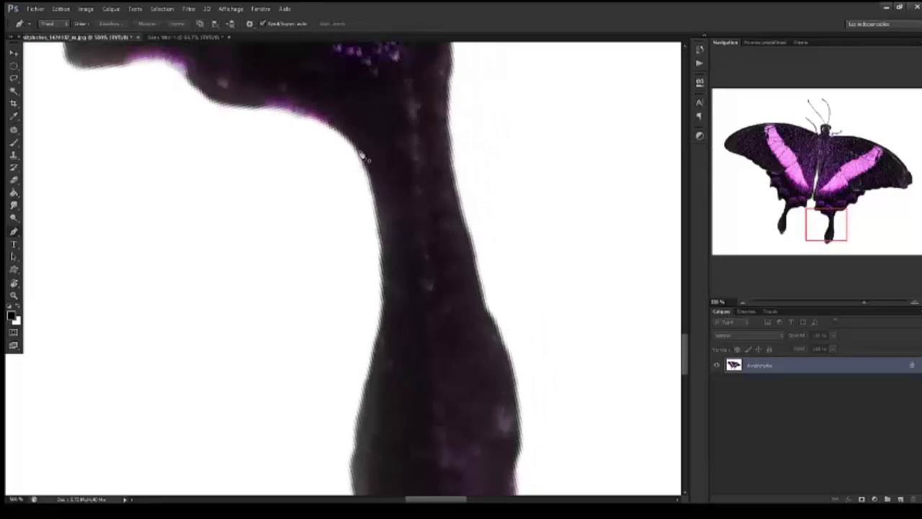
pyautogui.click(360, 155)
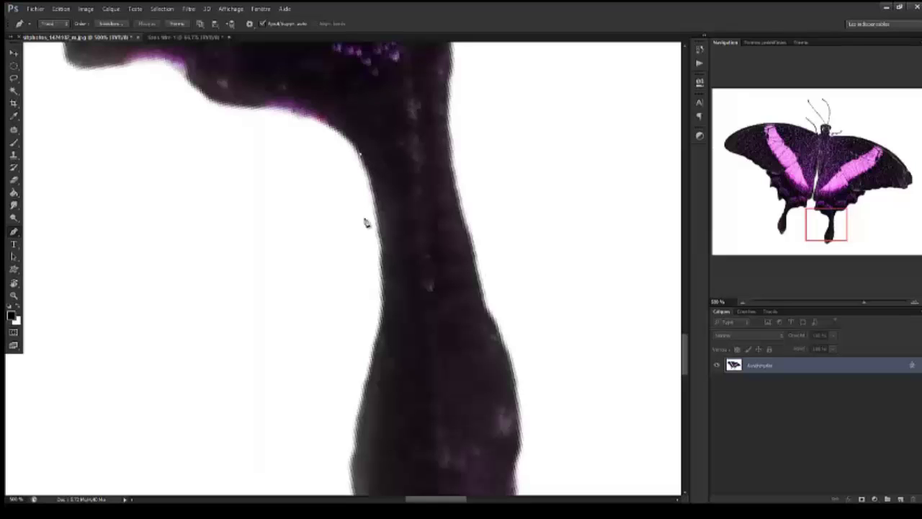
pyautogui.moveTo(384, 258)
pyautogui.mouseDown()
pyautogui.moveTo(379, 354)
pyautogui.moveTo(360, 183)
pyautogui.mouseUp()
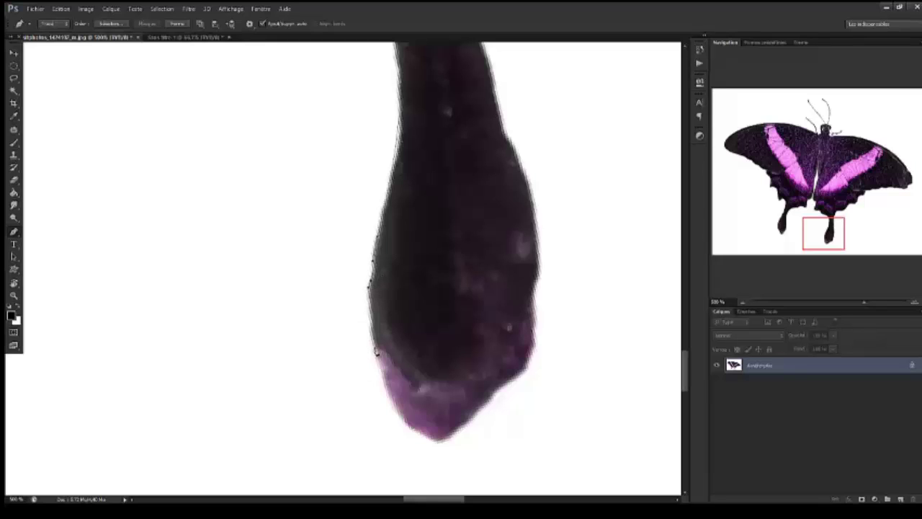
pyautogui.moveTo(379, 365); pyautogui.dragTo(330, 313)
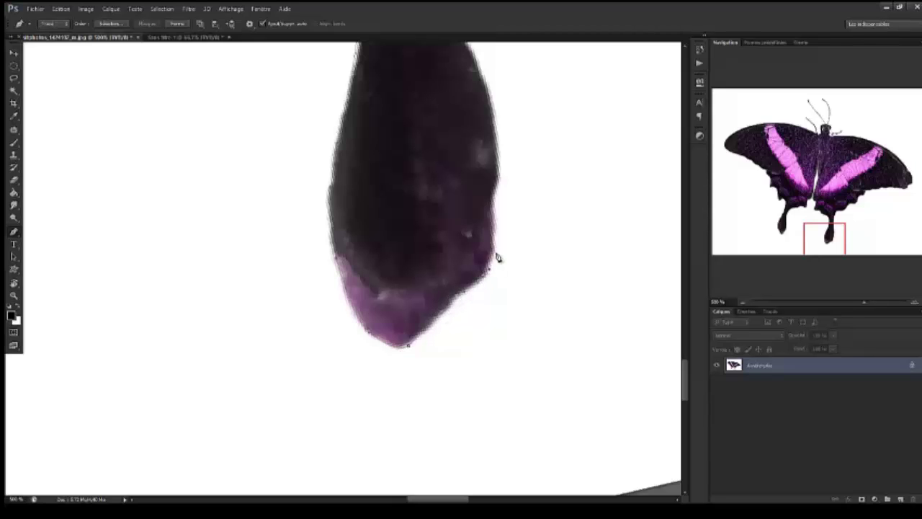
# Pan up the tail and rotate the view so the tail runs sideways
pyautogui.moveTo(497, 257); pyautogui.dragTo(407, 320)
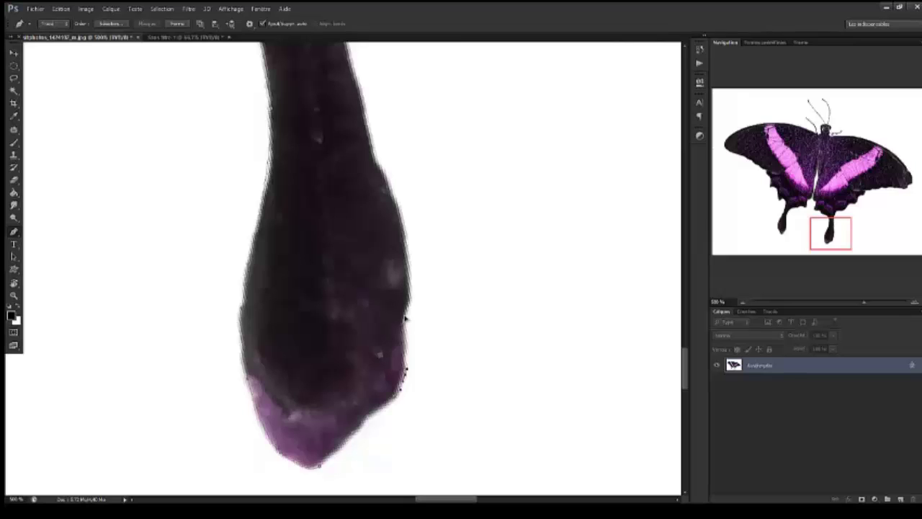
pyautogui.scroll(2, 407, 317)
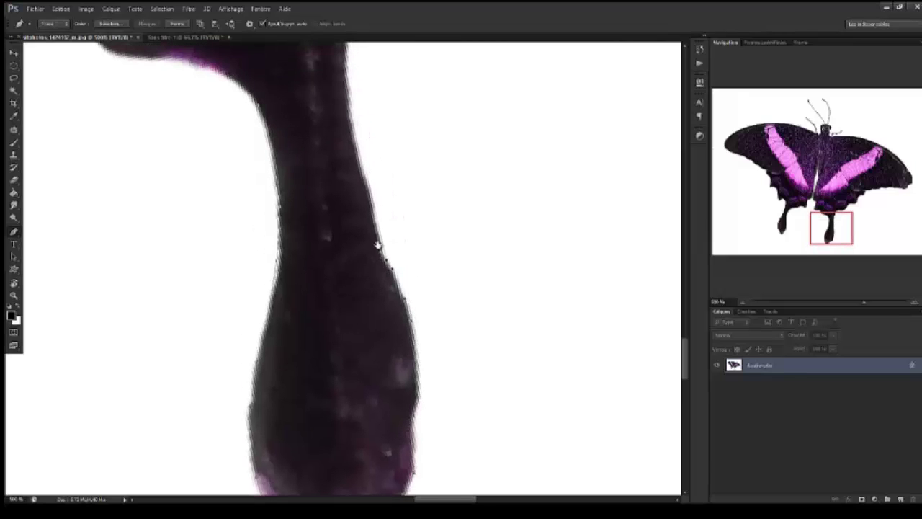
pyautogui.scroll(3, 377, 249)
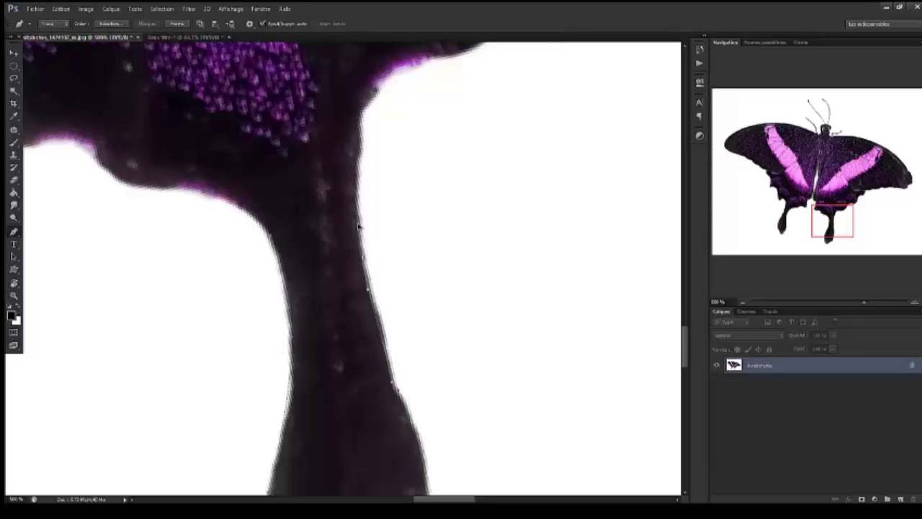
pyautogui.scroll(2, 354, 211)
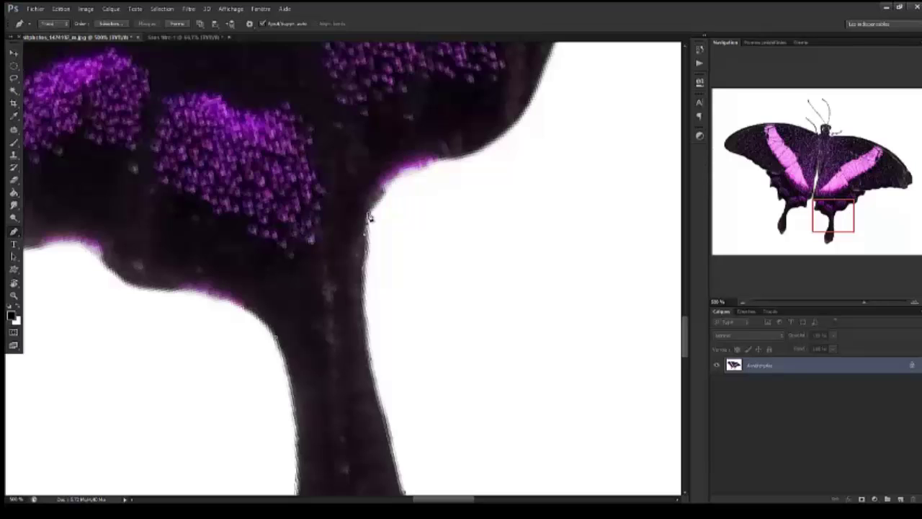
pyautogui.press('r')
pyautogui.moveTo(368, 218); pyautogui.dragTo(296, 208)
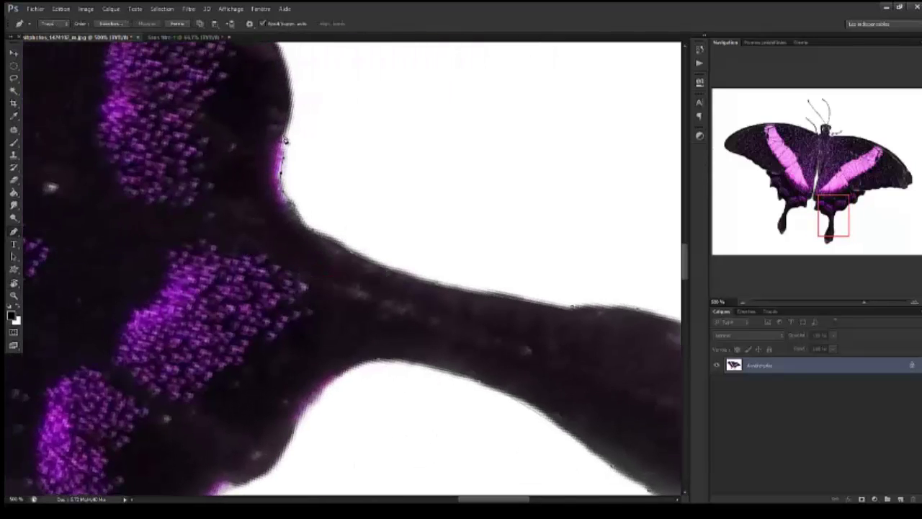
pyautogui.scroll(2, 285, 245)
pyautogui.scroll(1, 285, 245)
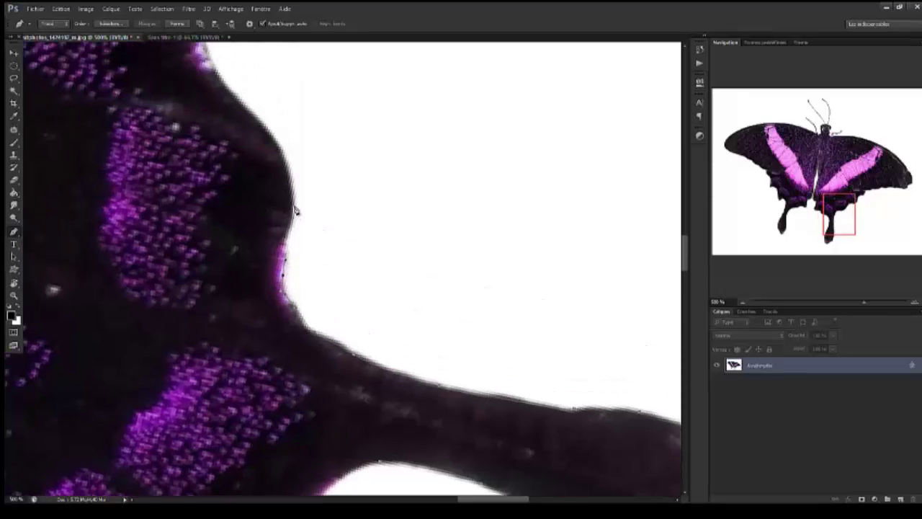
pyautogui.press('r')
pyautogui.moveTo(289, 183); pyautogui.dragTo(321, 184)
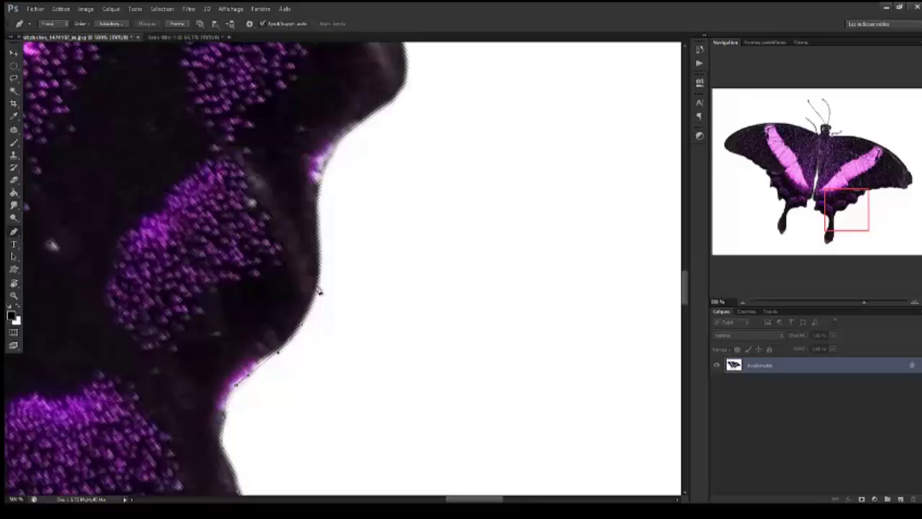
# Add a pen anchor along the scalloped wing edge and realign the view higher up
pyautogui.moveTo(322, 257); pyautogui.dragTo(319, 247)
pyautogui.scroll(2, 307, 229)
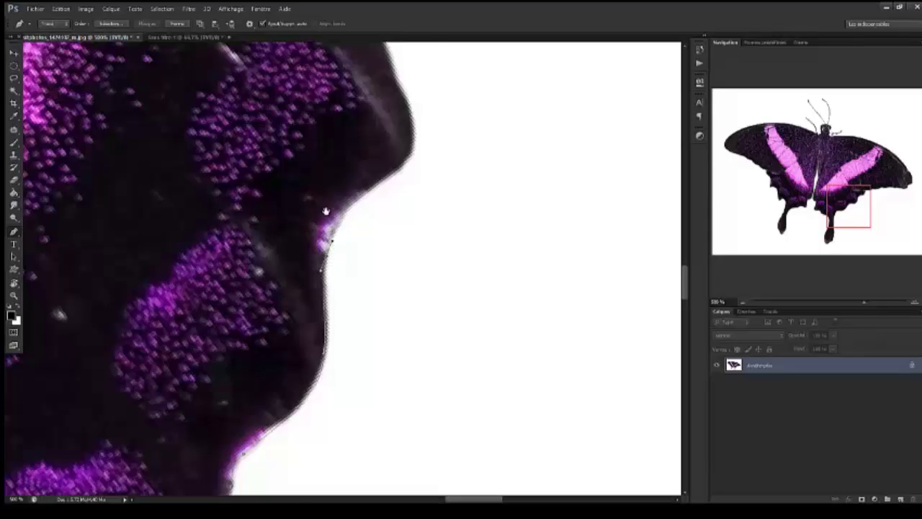
pyautogui.moveTo(323, 206); pyautogui.dragTo(353, 264)
pyautogui.press('r')
pyautogui.moveTo(320, 195); pyautogui.dragTo(365, 228)
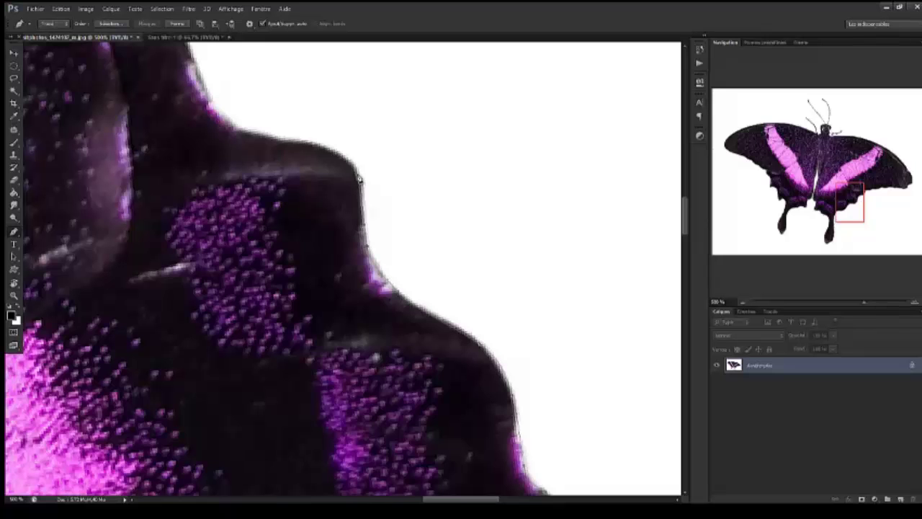
# Rotate the view along the hindwing edge and add a curved anchor there
pyautogui.press('r')
pyautogui.moveTo(319, 173); pyautogui.dragTo(414, 219)
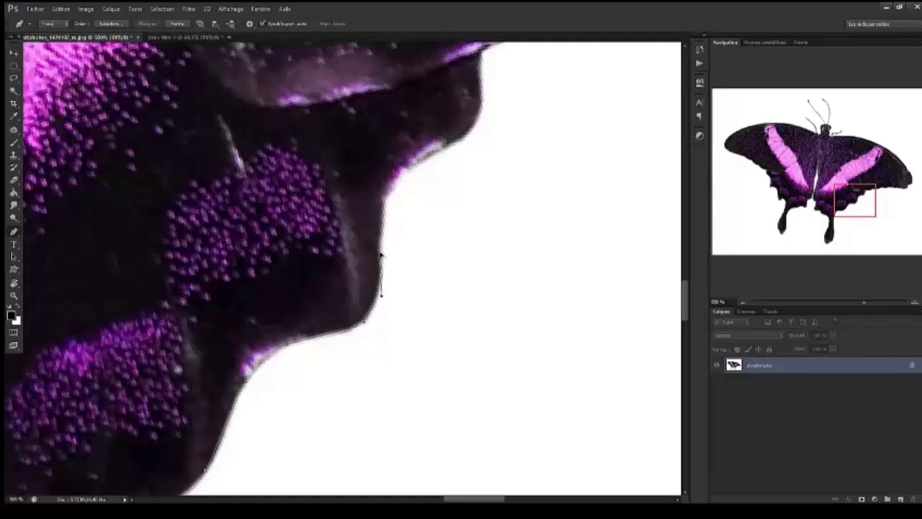
pyautogui.moveTo(383, 273)
pyautogui.mouseDown()
pyautogui.moveTo(408, 386)
pyautogui.moveTo(388, 264)
pyautogui.mouseUp()
pyautogui.moveTo(366, 230); pyautogui.dragTo(377, 313)
pyautogui.moveTo(356, 214); pyautogui.dragTo(402, 249)
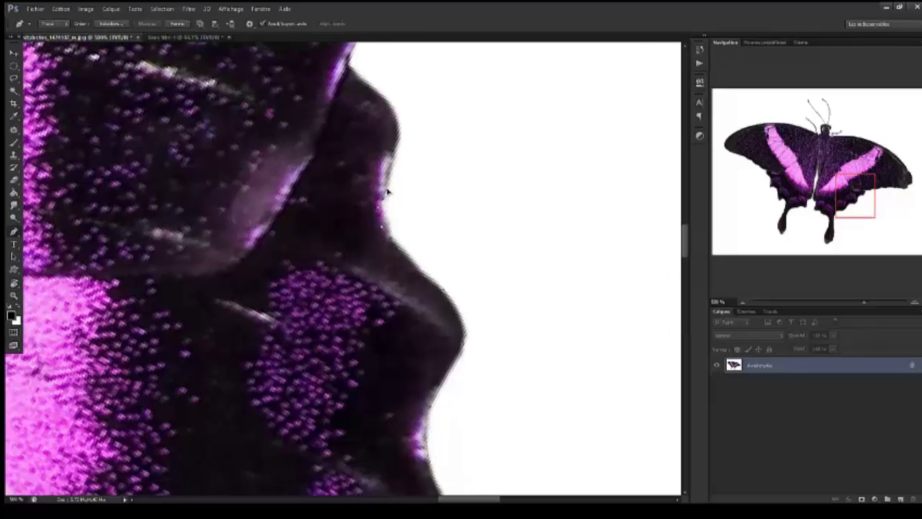
# Rotate the canvas to follow the forewing edge and drop the last anchor's trailing handle
pyautogui.press('r')
pyautogui.moveTo(395, 145); pyautogui.dragTo(383, 212)
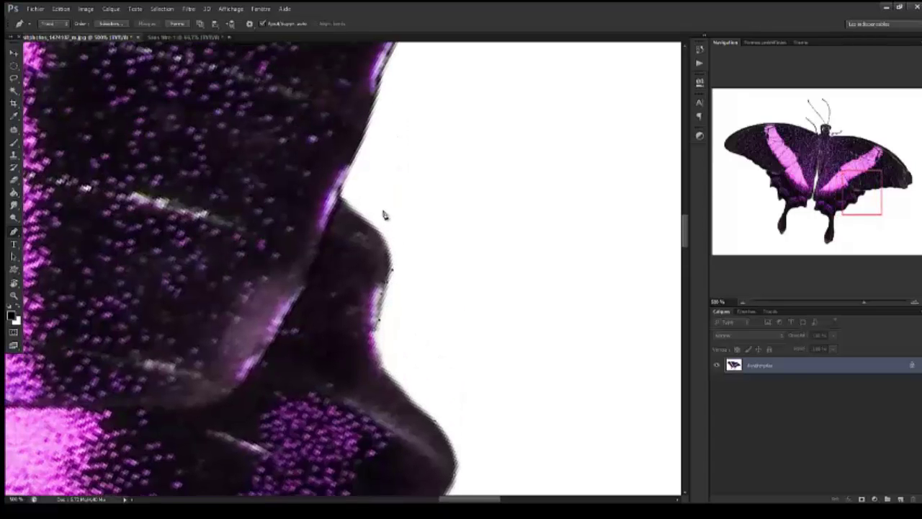
pyautogui.moveTo(356, 174); pyautogui.dragTo(393, 216)
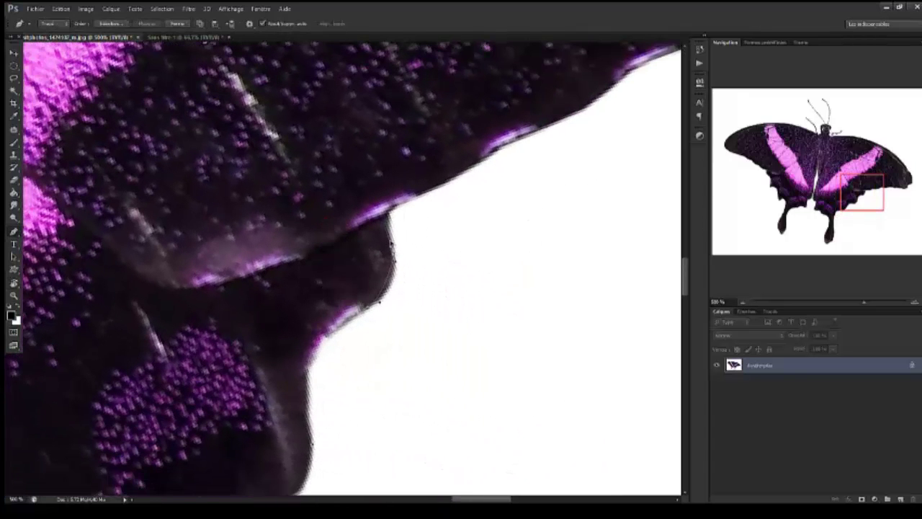
pyautogui.press('r')
pyautogui.moveTo(383, 154); pyautogui.dragTo(278, 159)
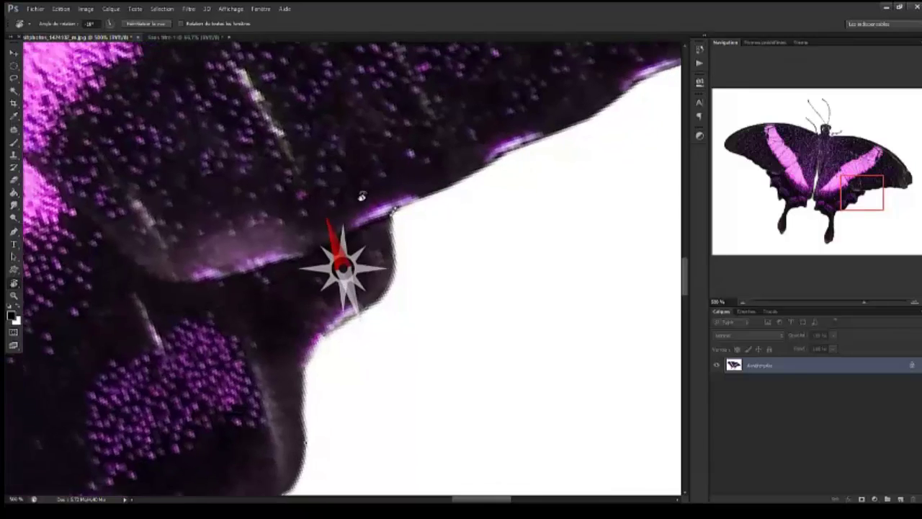
pyautogui.moveTo(351, 277)
pyautogui.mouseDown()
pyautogui.moveTo(361, 293)
pyautogui.moveTo(448, 128)
pyautogui.moveTo(425, 212)
pyautogui.moveTo(397, 163)
pyautogui.moveTo(461, 189)
pyautogui.moveTo(473, 259)
pyautogui.moveTo(334, 207)
pyautogui.moveTo(388, 294)
pyautogui.mouseUp()
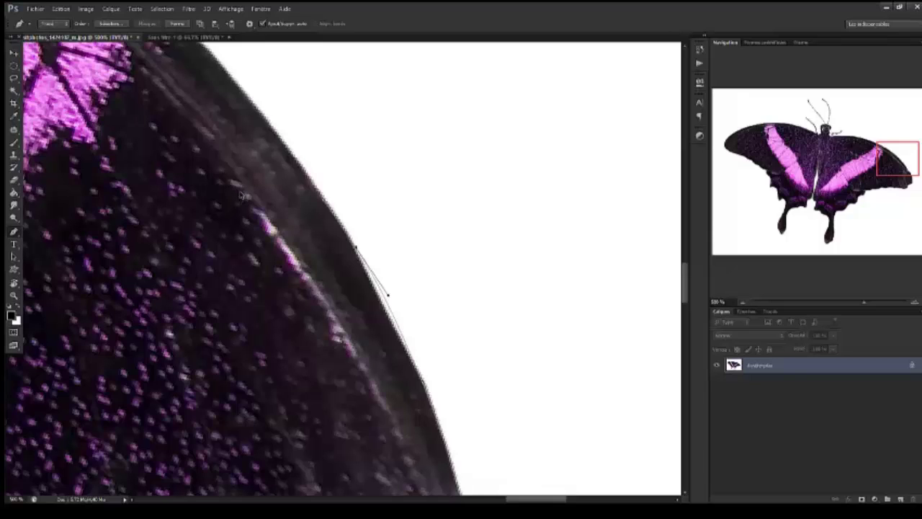
pyautogui.click(241, 193)
# Reposition, zoom out and re-rotate the view to line up the next stretch of wing edge
pyautogui.scroll(-1, 394, 241)
pyautogui.scroll(-2, 395, 217)
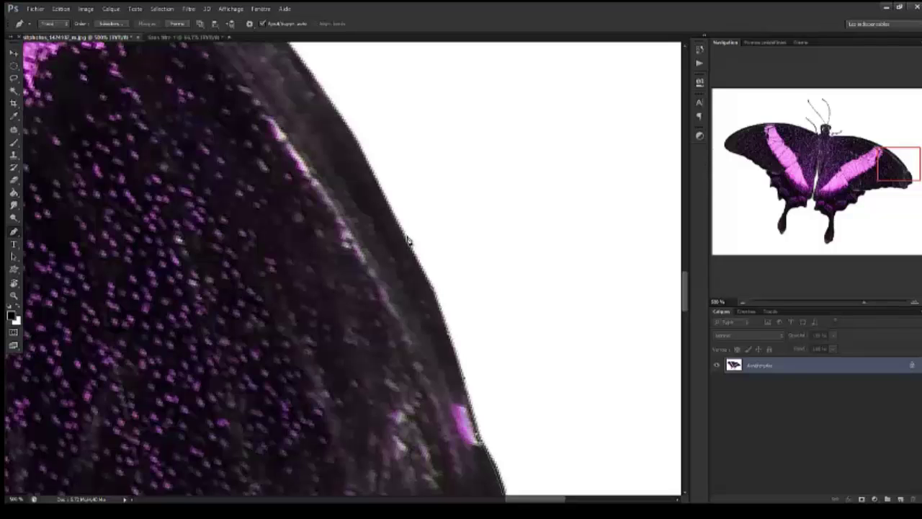
pyautogui.hscroll(2, 390, 281)
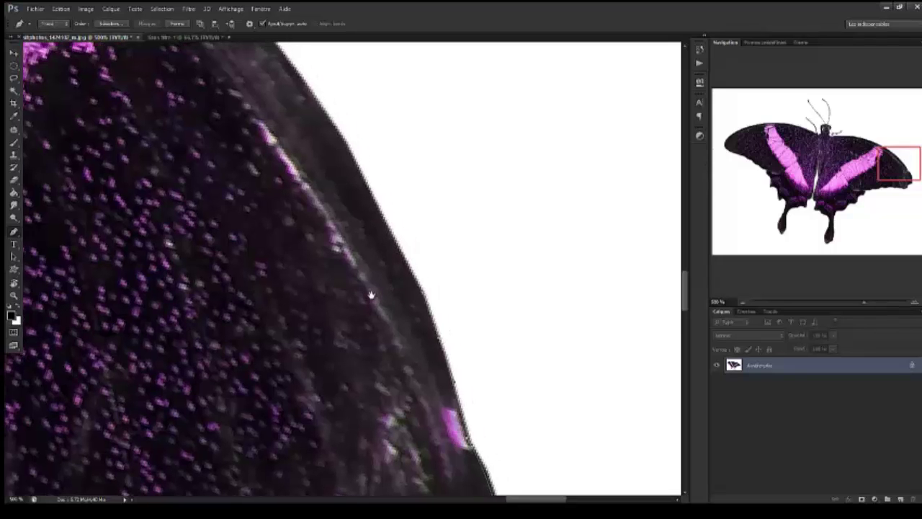
pyautogui.moveTo(375, 247); pyautogui.dragTo(385, 302)
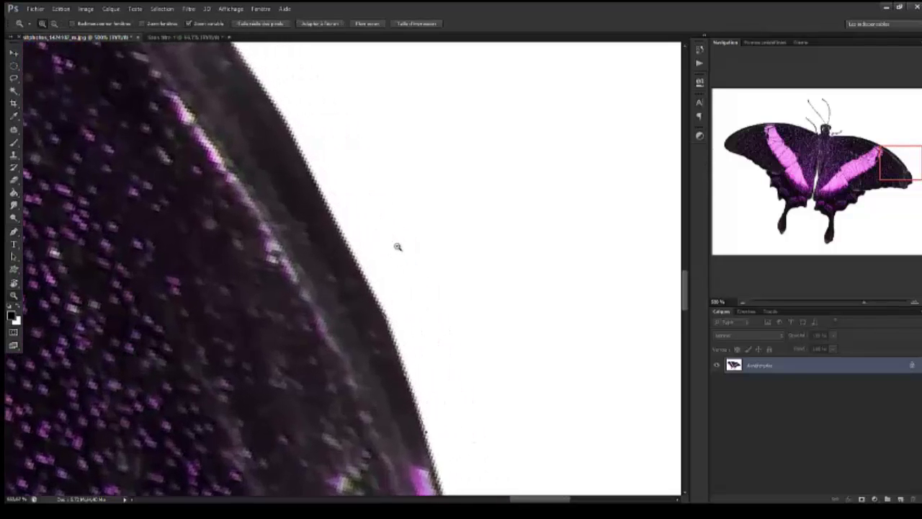
pyautogui.press('r')
pyautogui.moveTo(374, 243)
pyautogui.mouseDown()
pyautogui.moveTo(384, 229)
pyautogui.moveTo(375, 216)
pyautogui.mouseUp()
pyautogui.press('p')
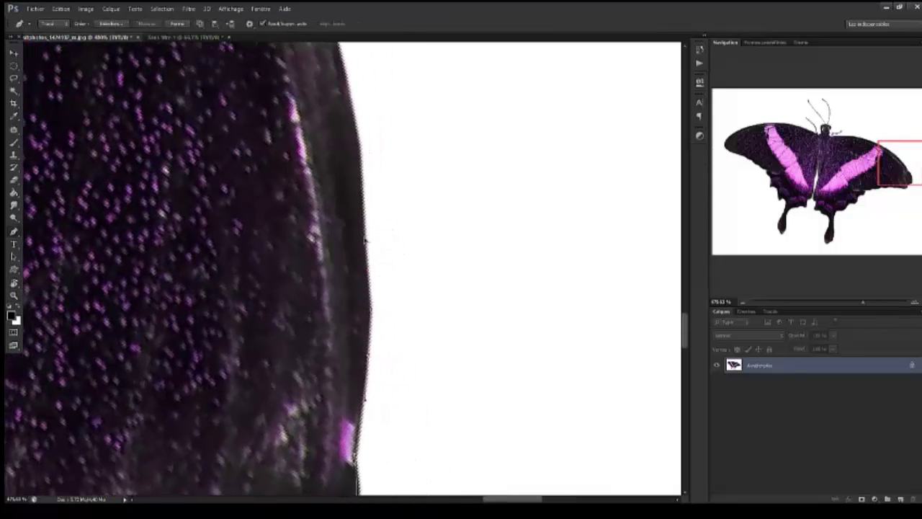
# Follow the wing edge upward and anchor the path where the wing meets the body
pyautogui.scroll(2, 355, 170)
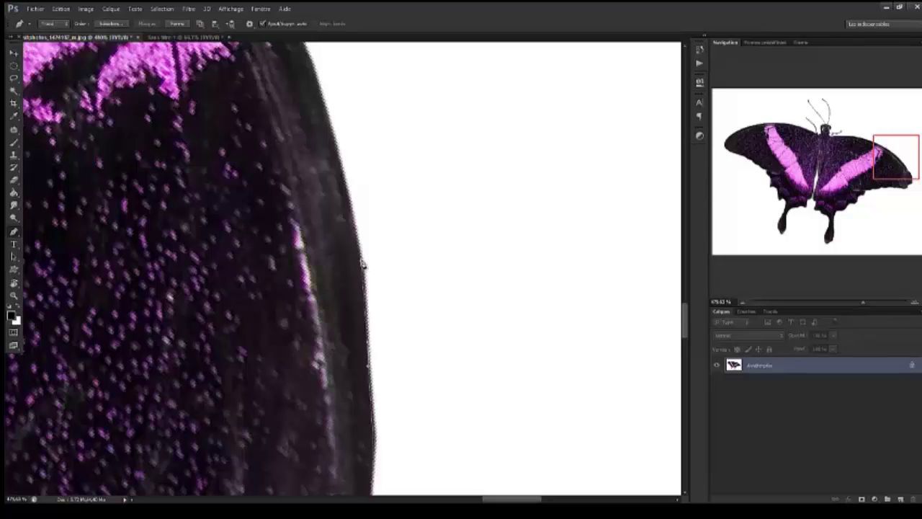
pyautogui.scroll(2, 355, 227)
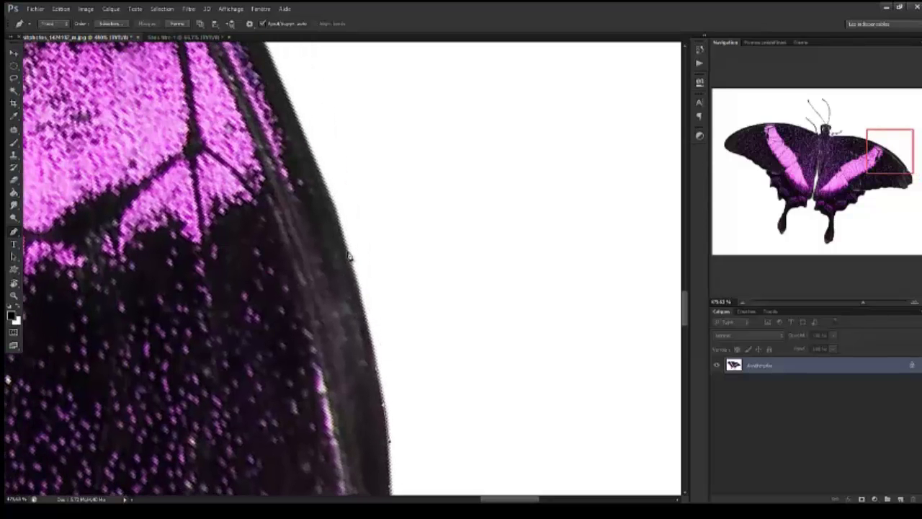
pyautogui.scroll(2, 332, 208)
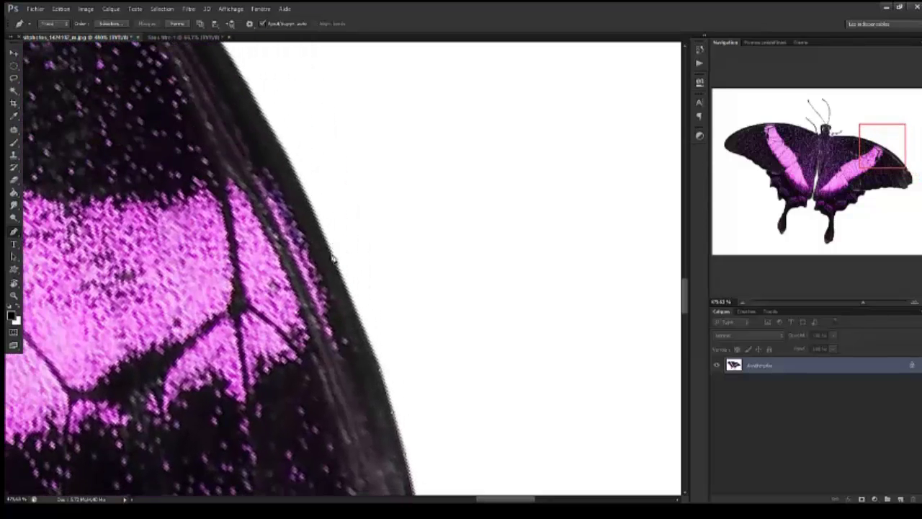
pyautogui.scroll(2, 307, 209)
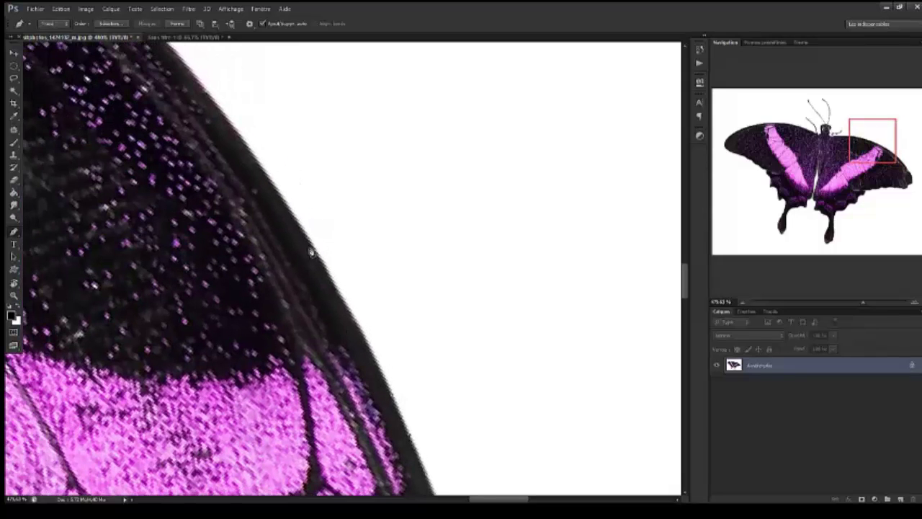
pyautogui.scroll(2, 287, 211)
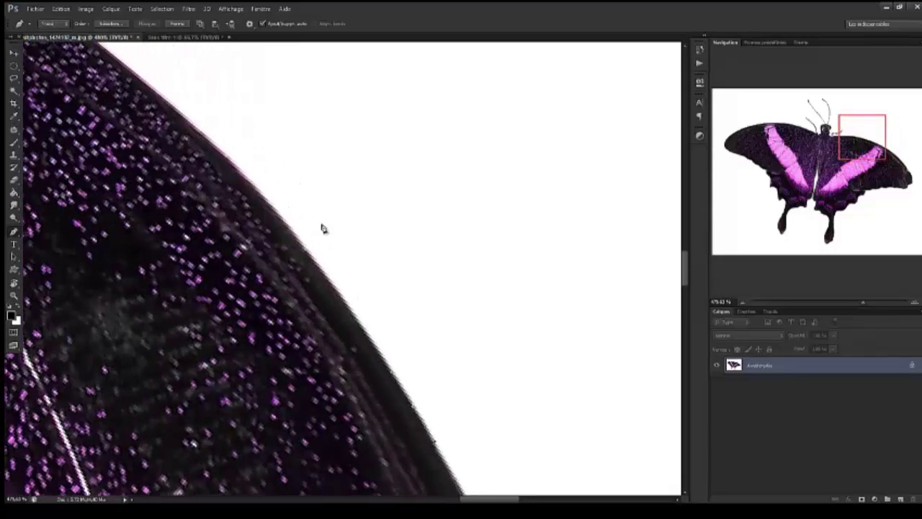
pyautogui.press('r')
pyautogui.moveTo(322, 226); pyautogui.dragTo(346, 213)
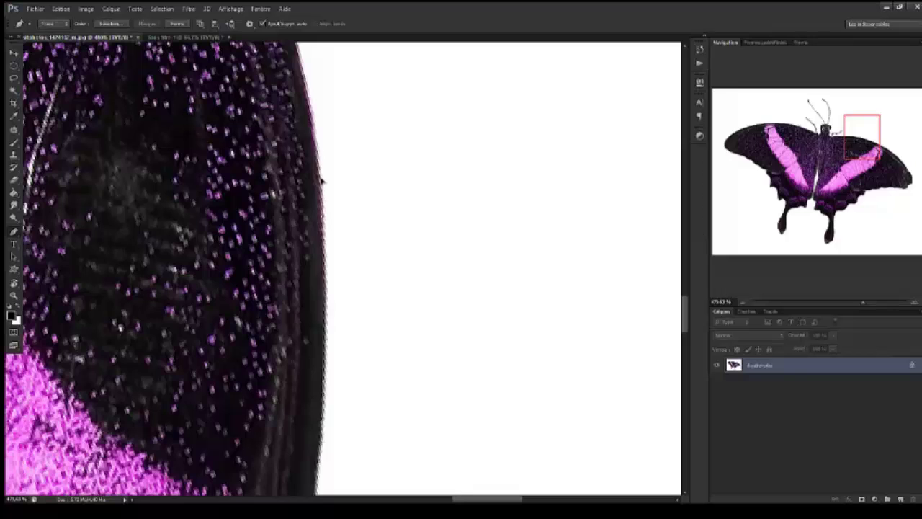
pyautogui.hscroll(-5, 324, 220)
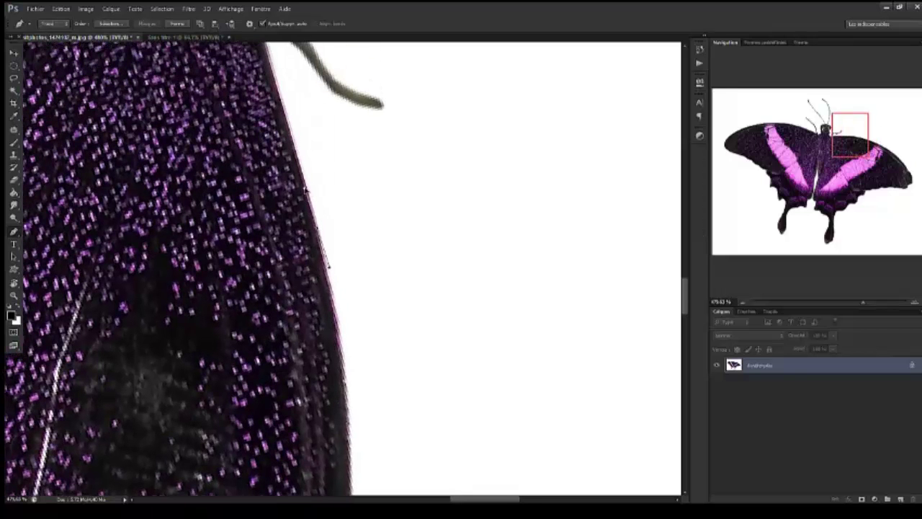
pyautogui.hscroll(-5, 317, 227)
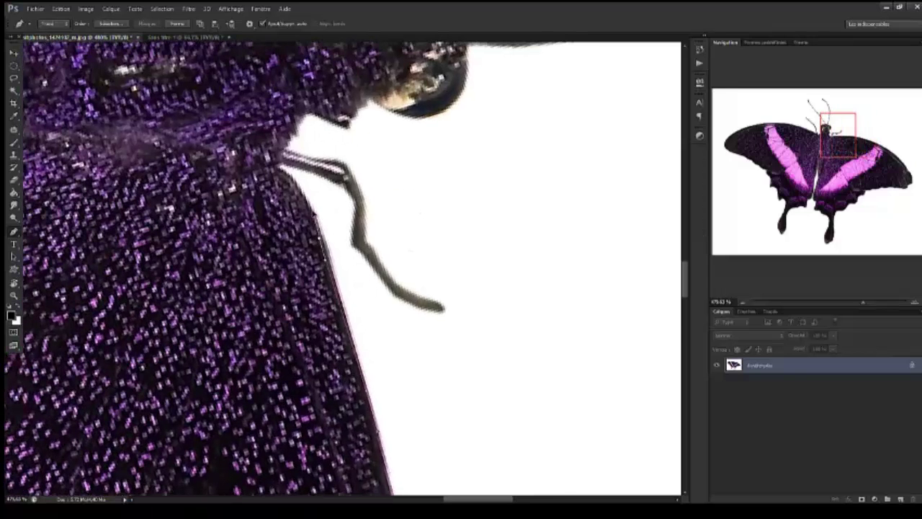
pyautogui.click(286, 171)
# Rotate the canvas upright, zoom out to frame the head and antennae, and start up the right front leg
pyautogui.press('r')
pyautogui.moveTo(249, 129); pyautogui.dragTo(196, 349)
pyautogui.press('p')
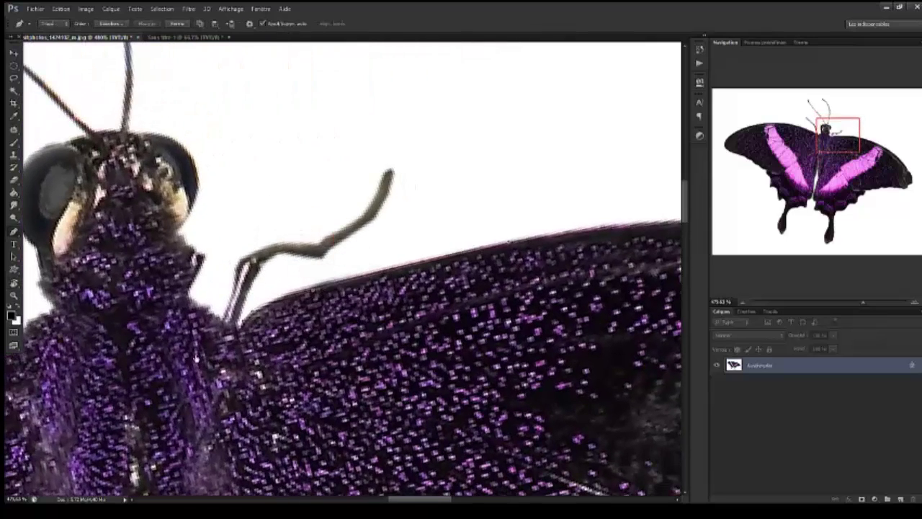
pyautogui.moveTo(847, 124); pyautogui.dragTo(836, 133)
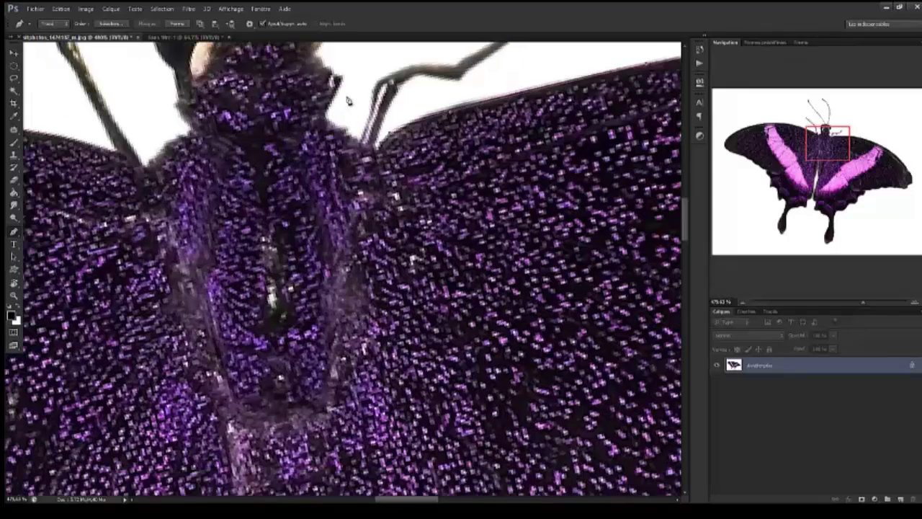
pyautogui.moveTo(466, 103); pyautogui.dragTo(434, 154)
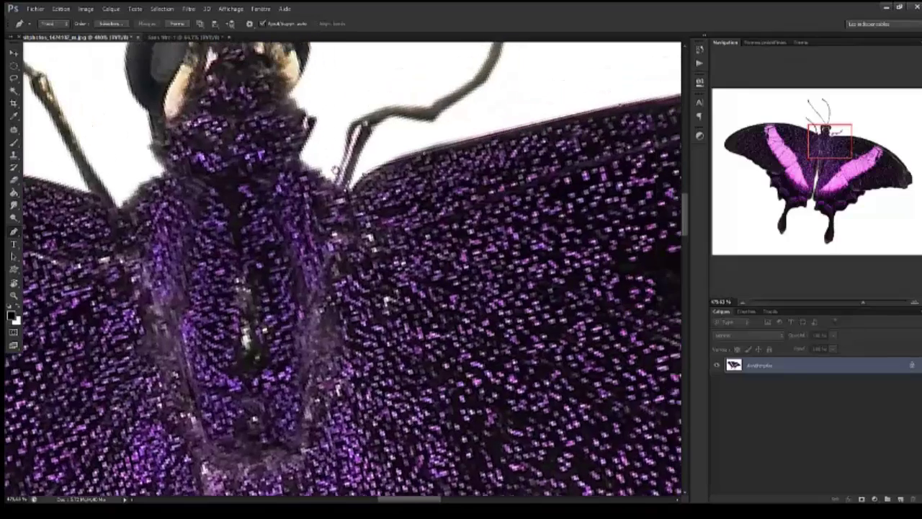
pyautogui.moveTo(864, 306); pyautogui.dragTo(856, 302)
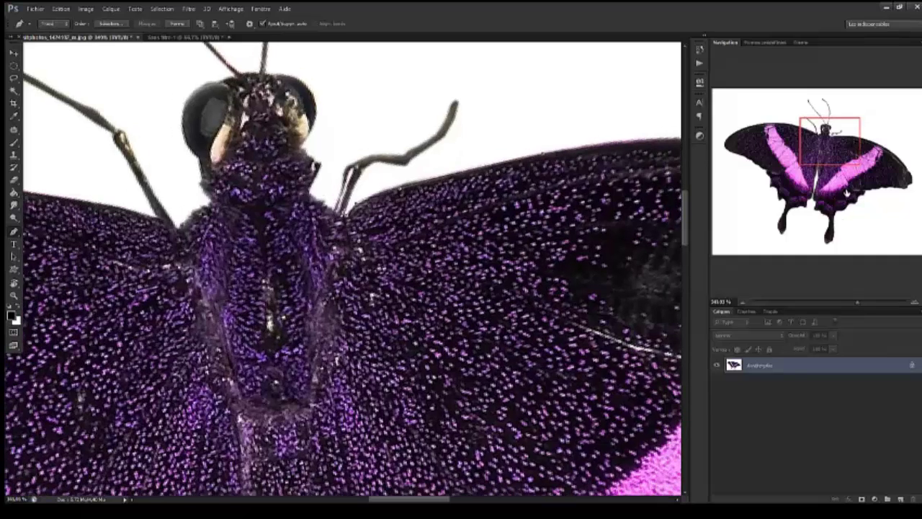
pyautogui.moveTo(839, 153); pyautogui.dragTo(834, 145)
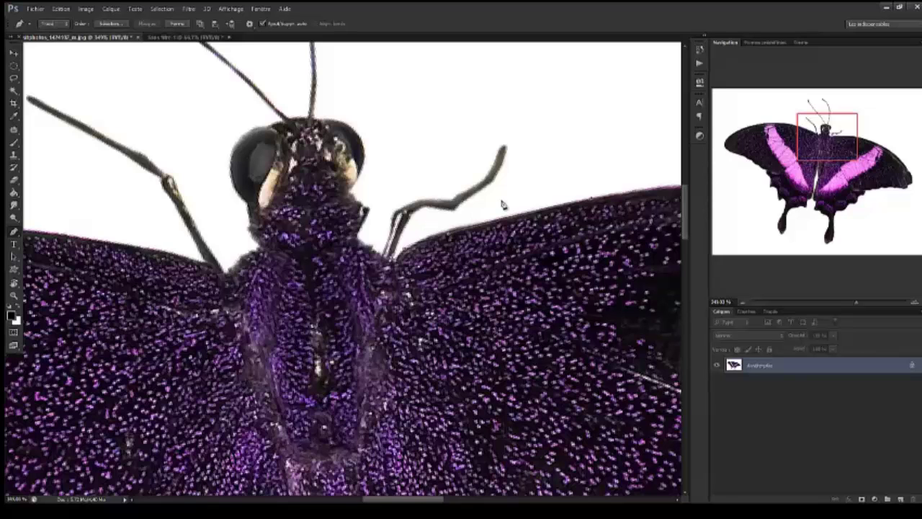
pyautogui.moveTo(856, 305); pyautogui.dragTo(851, 303)
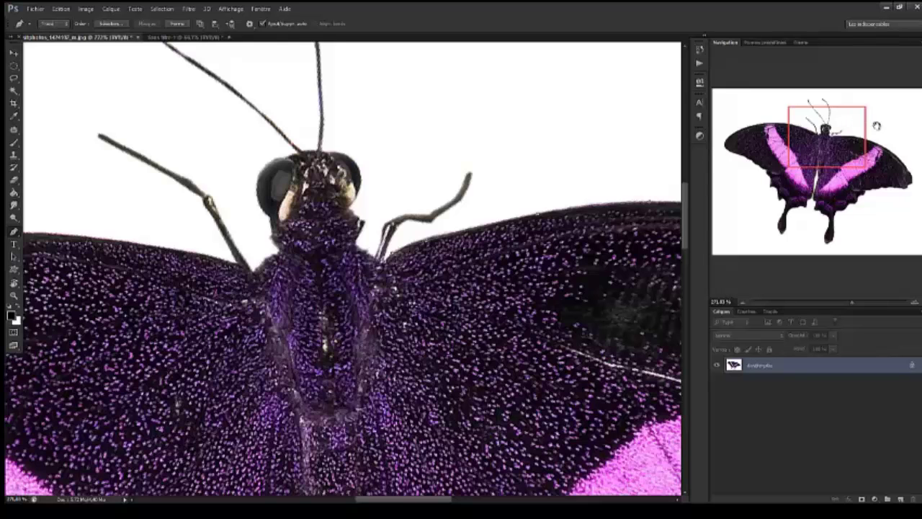
pyautogui.moveTo(827, 137); pyautogui.dragTo(826, 134)
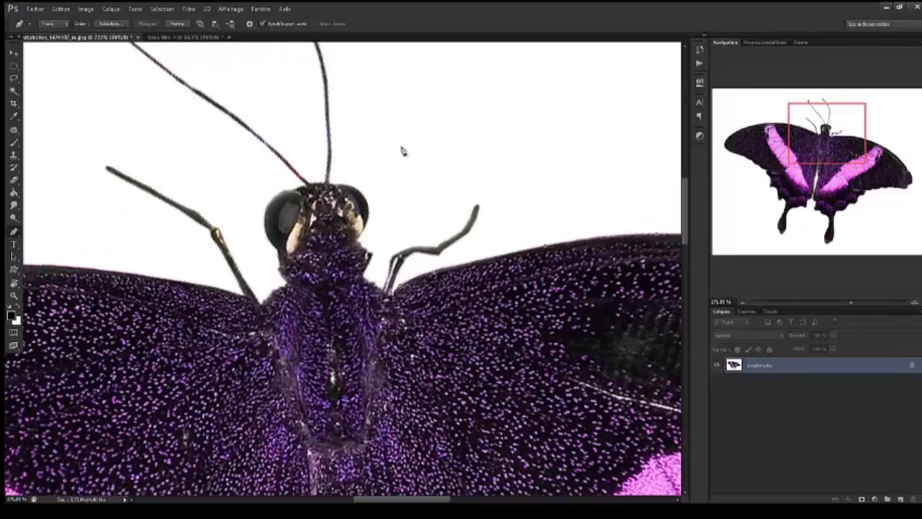
pyautogui.click(425, 259)
# Trace the path up the right front leg and around both antenna tips
pyautogui.click(477, 237)
pyautogui.click(489, 215)
pyautogui.moveTo(483, 186); pyautogui.dragTo(570, 298)
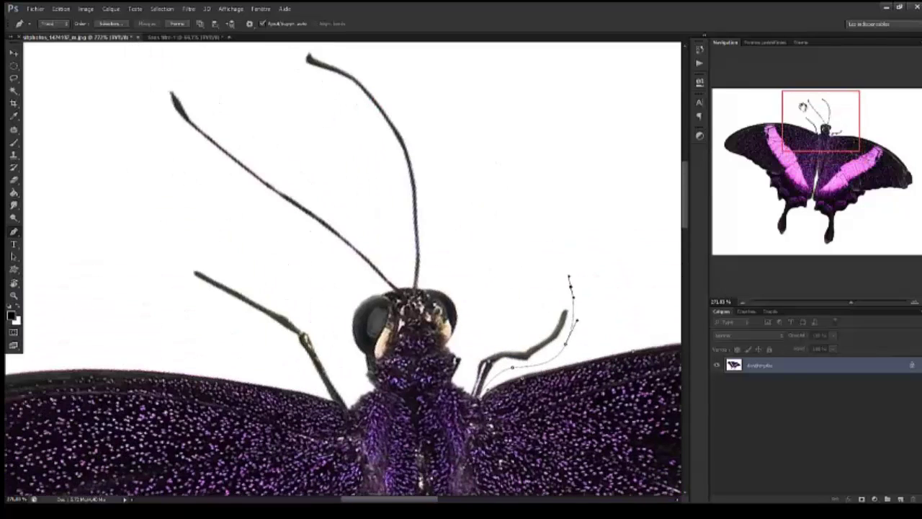
pyautogui.click(384, 72)
pyautogui.moveTo(304, 45); pyautogui.dragTo(297, 70)
pyautogui.click(379, 164)
pyautogui.click(395, 250)
pyautogui.moveTo(286, 171); pyautogui.dragTo(259, 139)
pyautogui.moveTo(159, 76); pyautogui.dragTo(199, 90)
pyautogui.moveTo(254, 225); pyautogui.dragTo(263, 231)
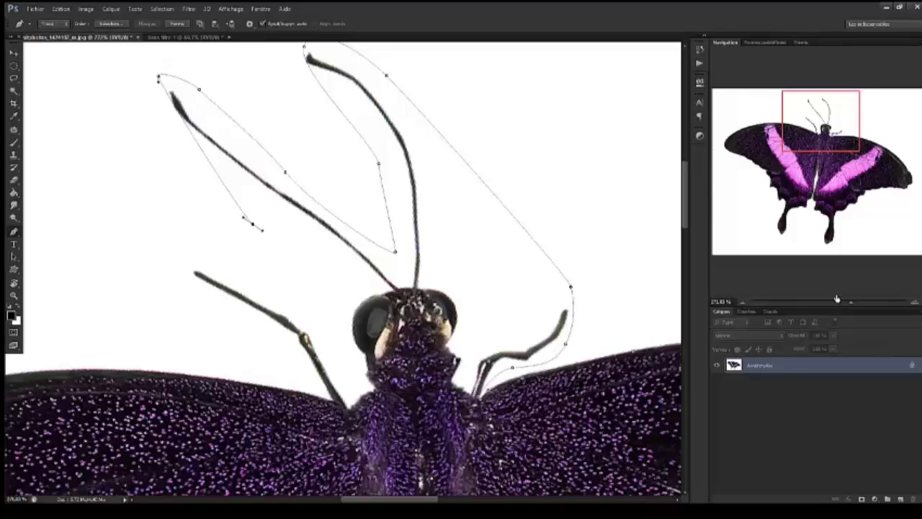
# Zoom in and curve the path past the left eye and around the left front leg
pyautogui.moveTo(853, 306); pyautogui.dragTo(858, 306)
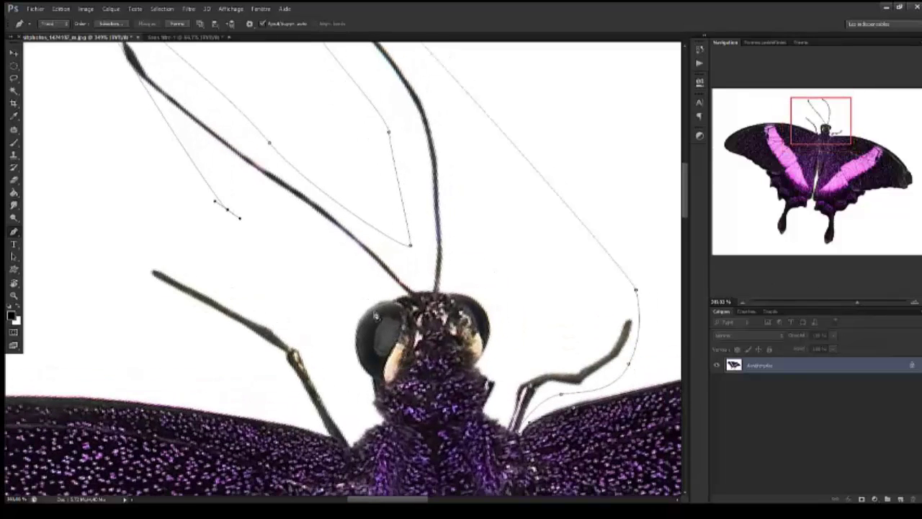
pyautogui.click(385, 290)
pyautogui.moveTo(349, 332); pyautogui.dragTo(358, 378)
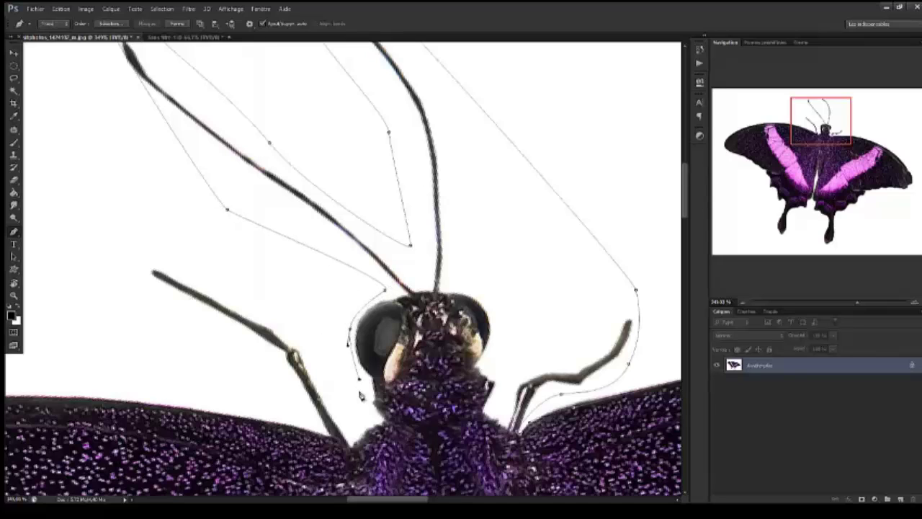
pyautogui.moveTo(359, 424); pyautogui.dragTo(336, 392)
pyautogui.moveTo(229, 292); pyautogui.dragTo(203, 270)
pyautogui.moveTo(142, 263); pyautogui.dragTo(238, 354)
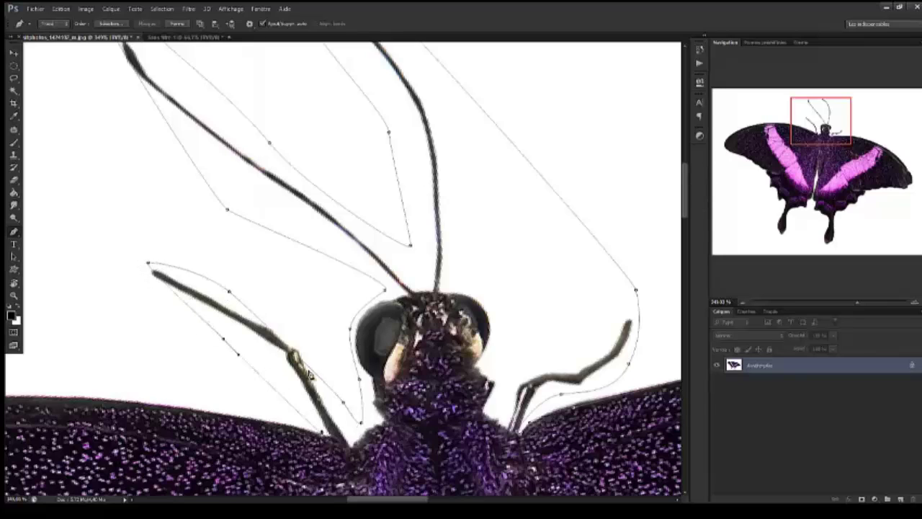
pyautogui.moveTo(153, 261)
pyautogui.mouseDown()
pyautogui.moveTo(213, 172)
pyautogui.moveTo(333, 247)
pyautogui.moveTo(319, 267)
pyautogui.mouseUp()
pyautogui.press('r')
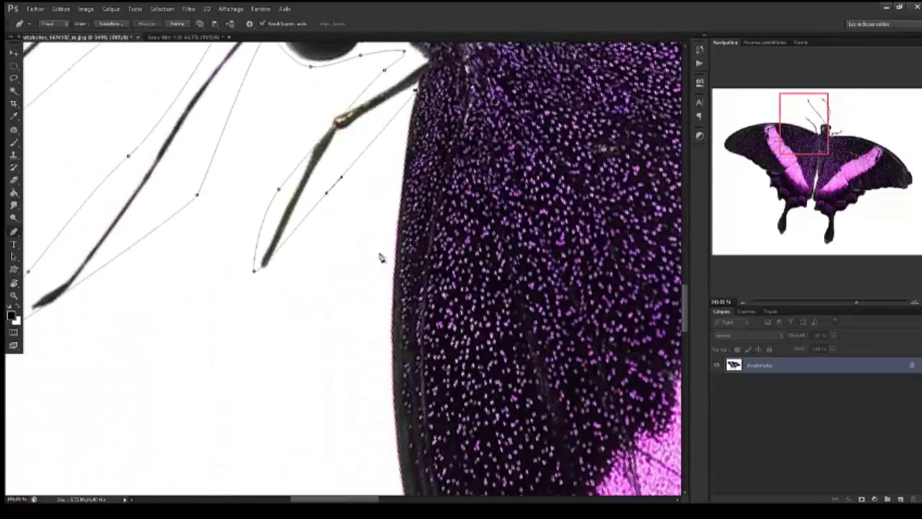
# Add a curved anchor on the left wing's edge and rotate the view to follow it
pyautogui.moveTo(391, 289)
pyautogui.mouseDown()
pyautogui.moveTo(396, 421)
pyautogui.moveTo(333, 233)
pyautogui.mouseUp()
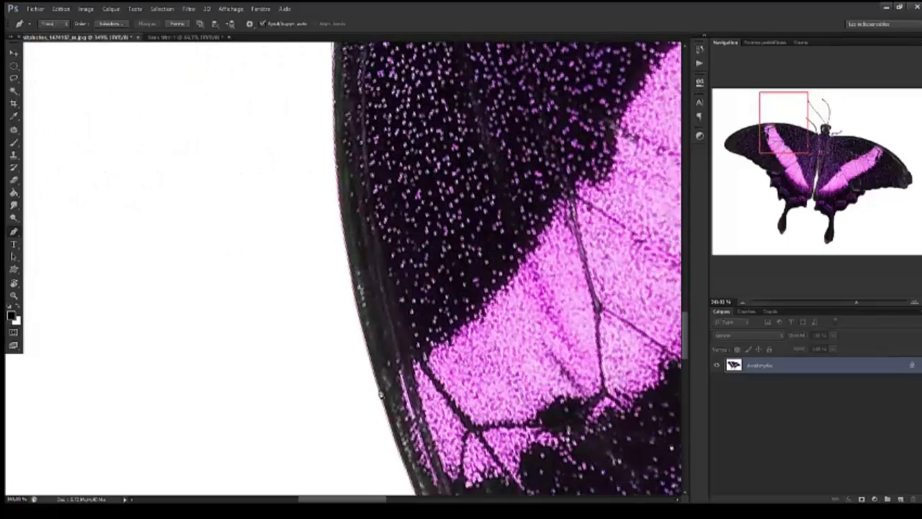
pyautogui.moveTo(375, 344)
pyautogui.mouseDown()
pyautogui.moveTo(302, 262)
pyautogui.moveTo(245, 40)
pyautogui.mouseUp()
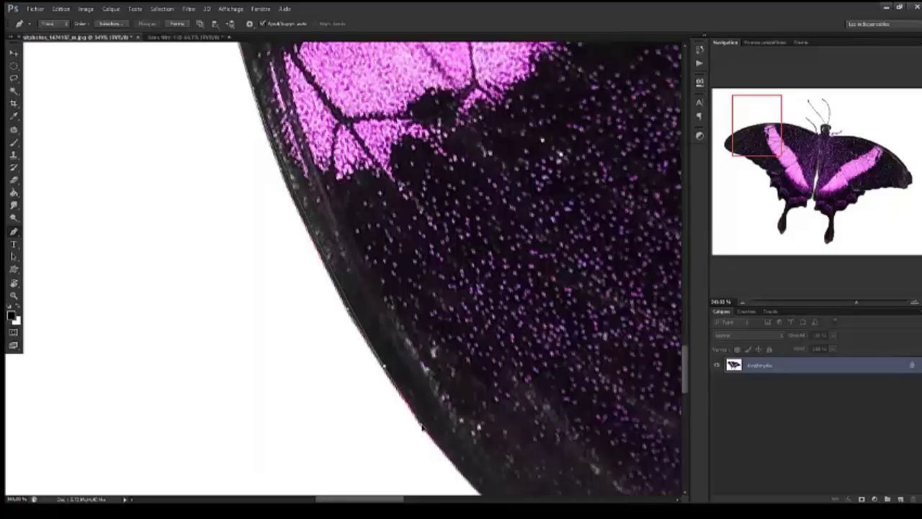
pyautogui.moveTo(423, 427); pyautogui.dragTo(219, 170)
pyautogui.press('r')
pyautogui.moveTo(267, 259)
pyautogui.mouseDown()
pyautogui.moveTo(229, 240)
pyautogui.moveTo(274, 343)
pyautogui.mouseUp()
pyautogui.press('p')
# Continue anchors along the wing's bottom edge toward the left hindwing tail
pyautogui.moveTo(273, 393); pyautogui.dragTo(278, 298)
pyautogui.scroll(-3, 247, 304)
pyautogui.moveTo(295, 386)
pyautogui.mouseDown()
pyautogui.moveTo(312, 399)
pyautogui.moveTo(334, 395)
pyautogui.mouseUp()
pyautogui.moveTo(403, 387)
pyautogui.mouseDown()
pyautogui.moveTo(415, 384)
pyautogui.moveTo(344, 243)
pyautogui.moveTo(339, 250)
pyautogui.mouseUp()
pyautogui.press('r')
pyautogui.moveTo(413, 195); pyautogui.dragTo(287, 327)
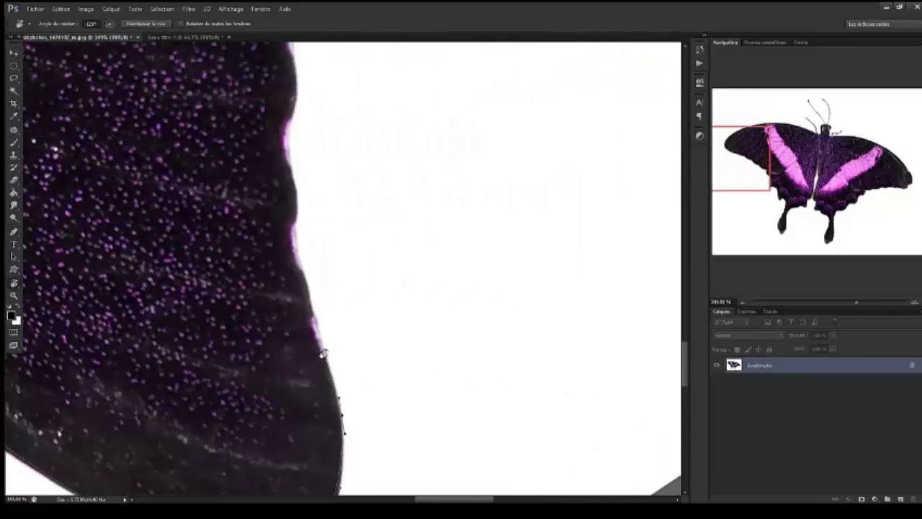
pyautogui.press('p')
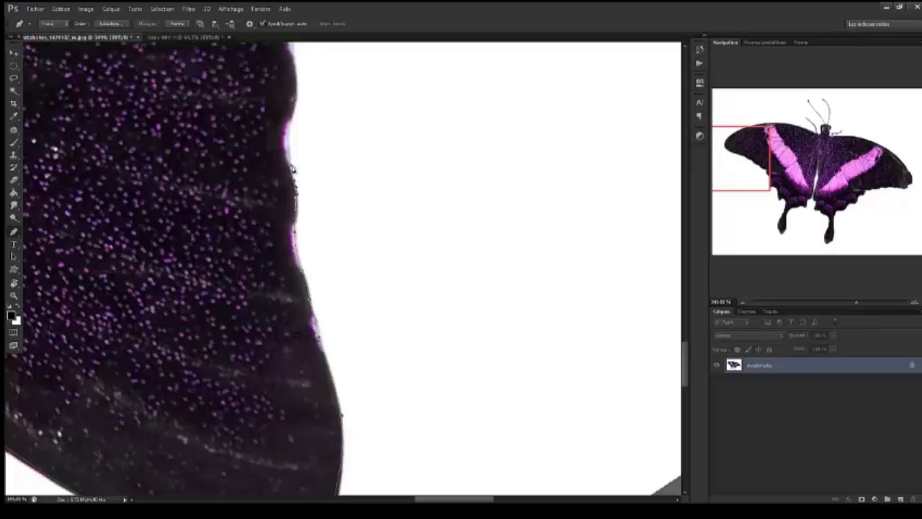
pyautogui.scroll(-3, 292, 168)
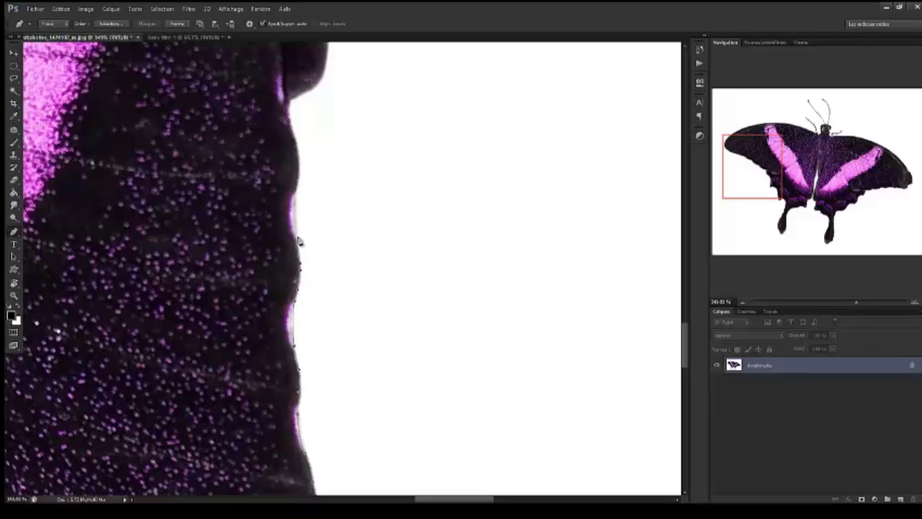
pyautogui.scroll(-5, 298, 173)
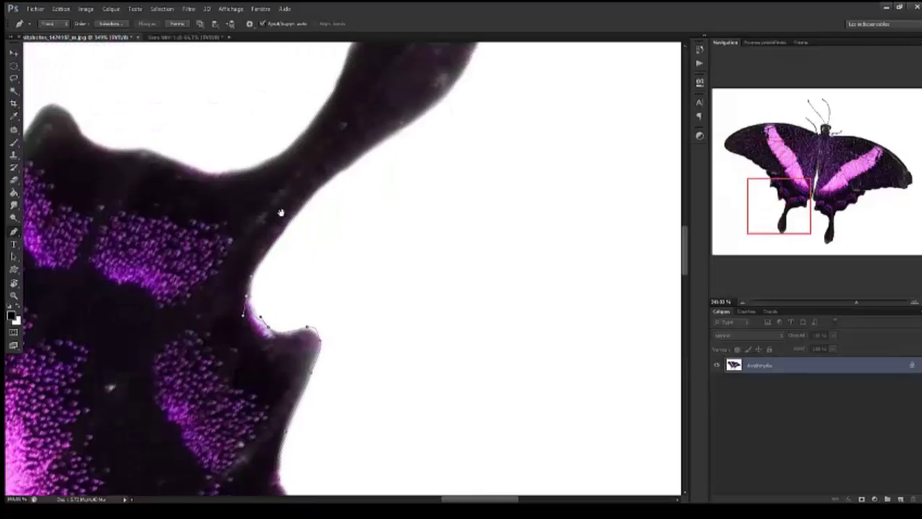
# Place anchors along the left hindwing tail up to its tip
pyautogui.click(315, 203)
pyautogui.click(353, 167)
pyautogui.click(394, 141)
pyautogui.moveTo(374, 163); pyautogui.dragTo(278, 279)
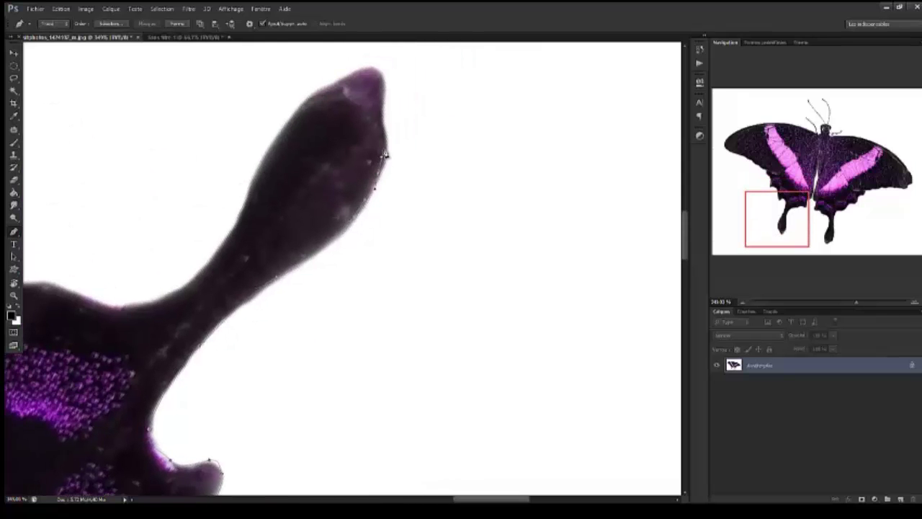
pyautogui.click(373, 68)
pyautogui.press('r')
pyautogui.moveTo(295, 96); pyautogui.dragTo(283, 252)
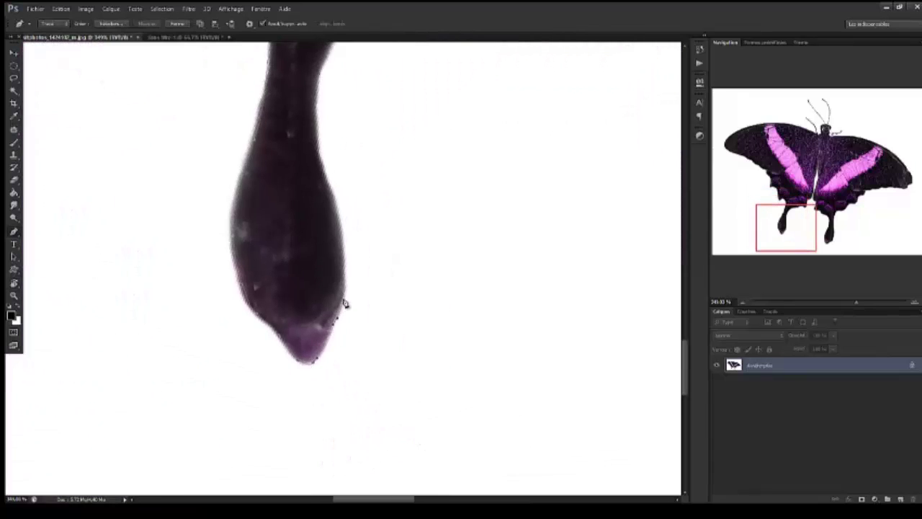
# Anchor the path up the tail's other edge and rotate the view back upright
pyautogui.click(346, 287)
pyautogui.scroll(3, 317, 172)
pyautogui.click(312, 227)
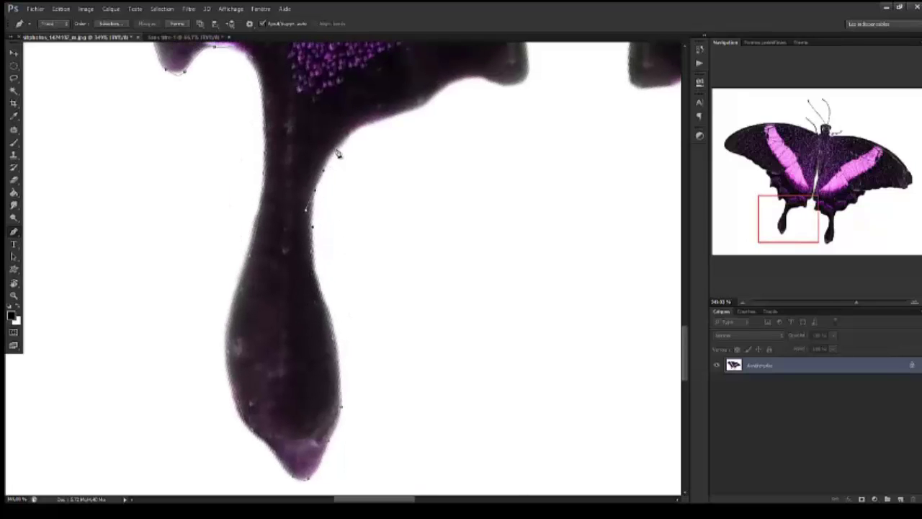
pyautogui.press('r')
pyautogui.moveTo(274, 79); pyautogui.dragTo(272, 247)
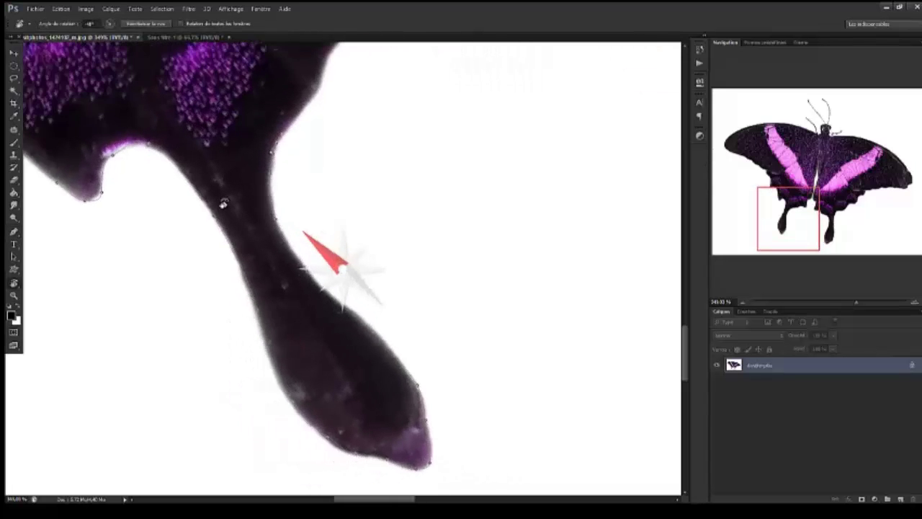
pyautogui.click(312, 228)
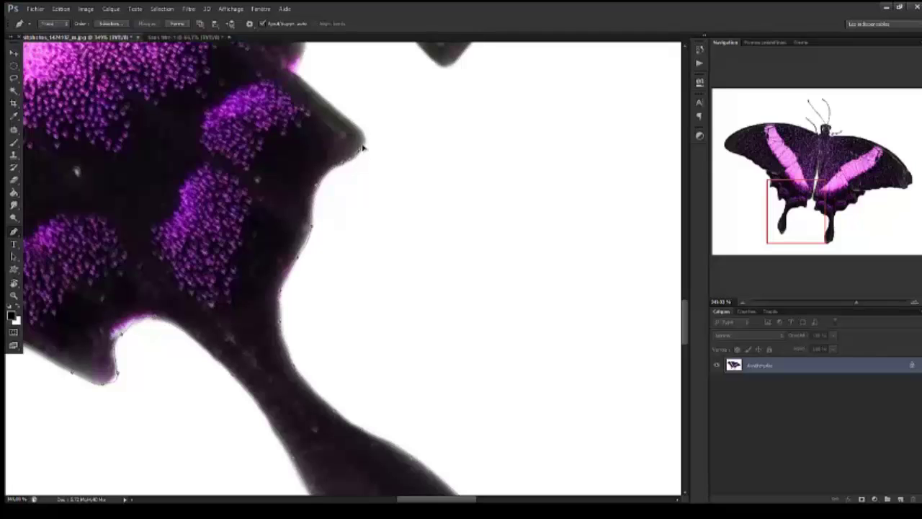
pyautogui.press('r')
pyautogui.moveTo(328, 149); pyautogui.dragTo(313, 261)
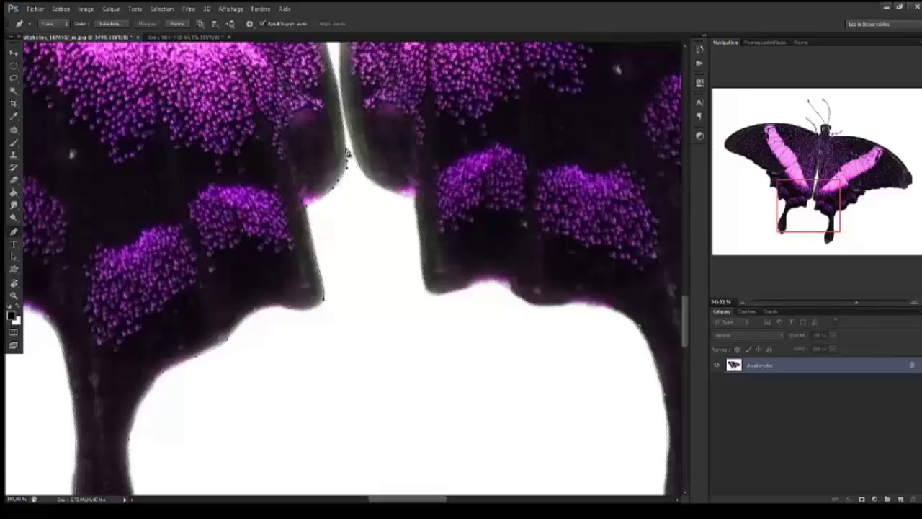
# Pan and zoom out to see the whole outlined butterfly
pyautogui.moveTo(338, 101); pyautogui.dragTo(314, 236)
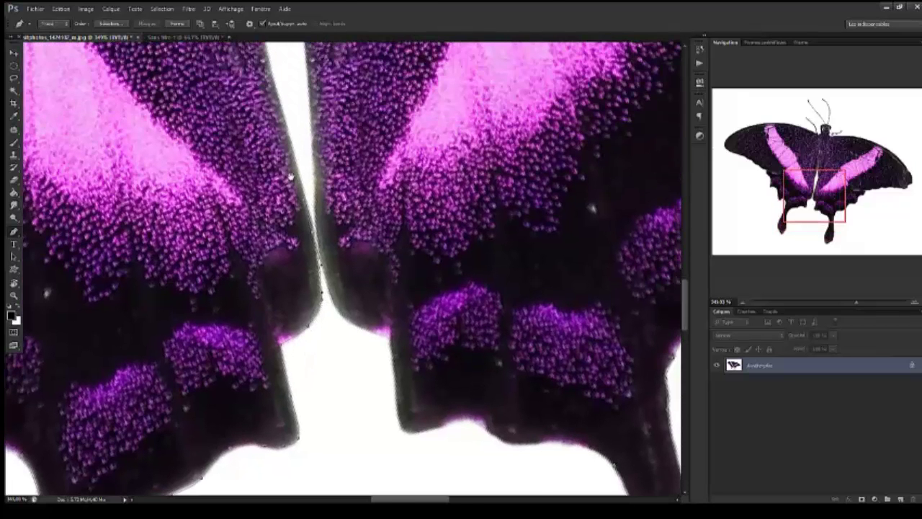
pyautogui.moveTo(320, 274); pyautogui.dragTo(103, 43)
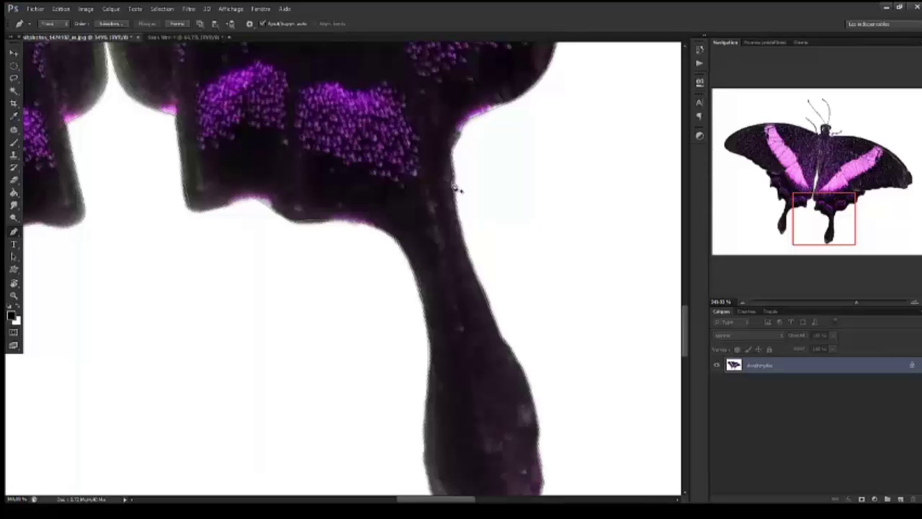
pyautogui.moveTo(855, 305); pyautogui.dragTo(833, 304)
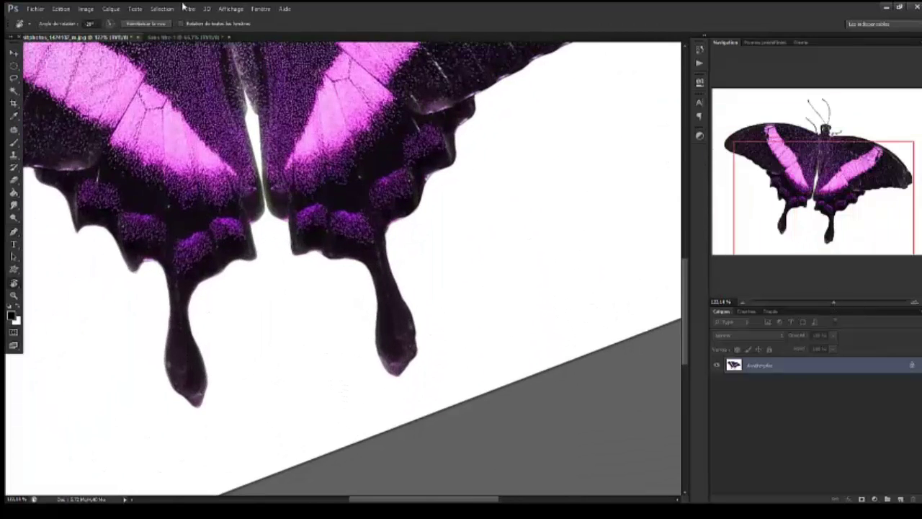
pyautogui.moveTo(834, 302); pyautogui.dragTo(823, 303)
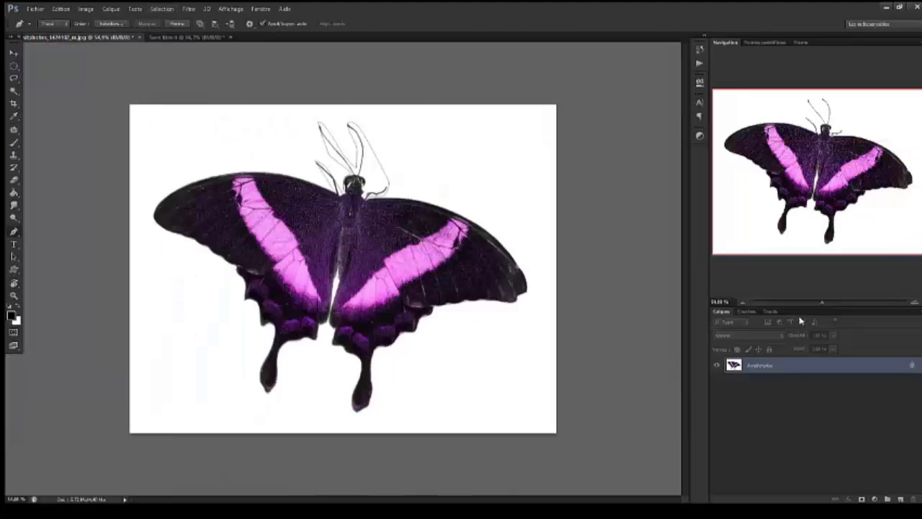
# Duplicate the Arrière-plan layer as 'Arrière-plan copie'
pyautogui.rightClick(782, 368)
pyautogui.click(793, 385)
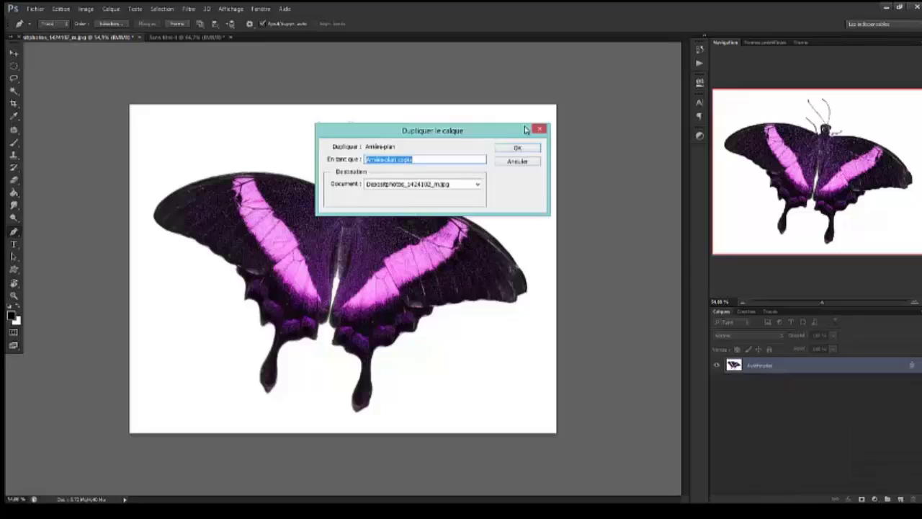
pyautogui.click(516, 149)
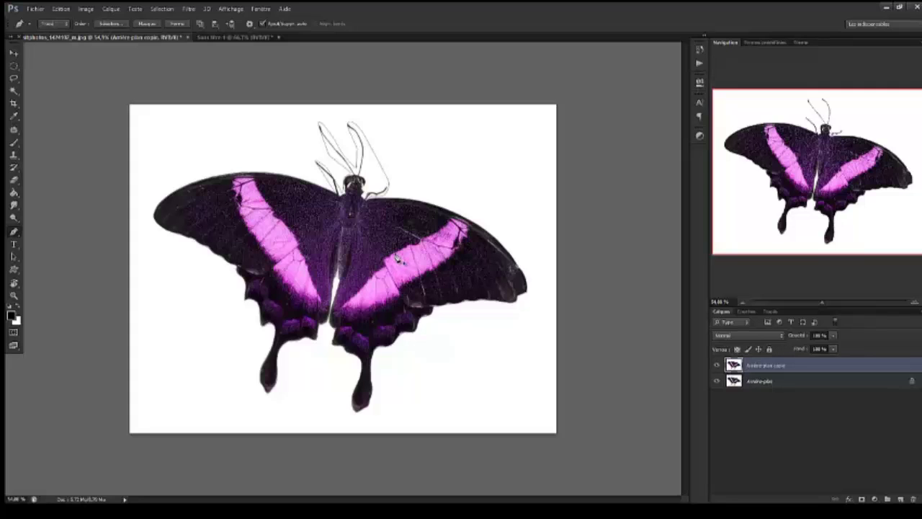
# Convert the traced butterfly path into an active selection with Définir une sélection
pyautogui.rightClick(400, 263)
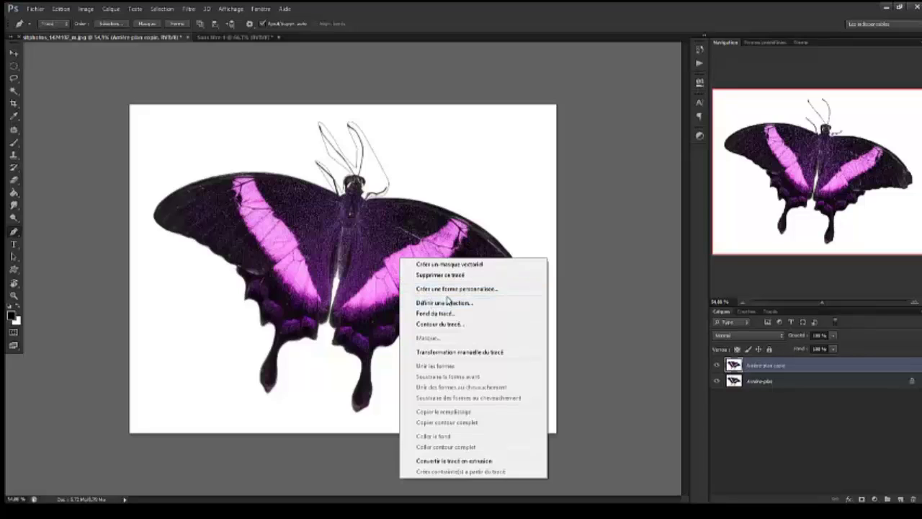
pyautogui.click(448, 302)
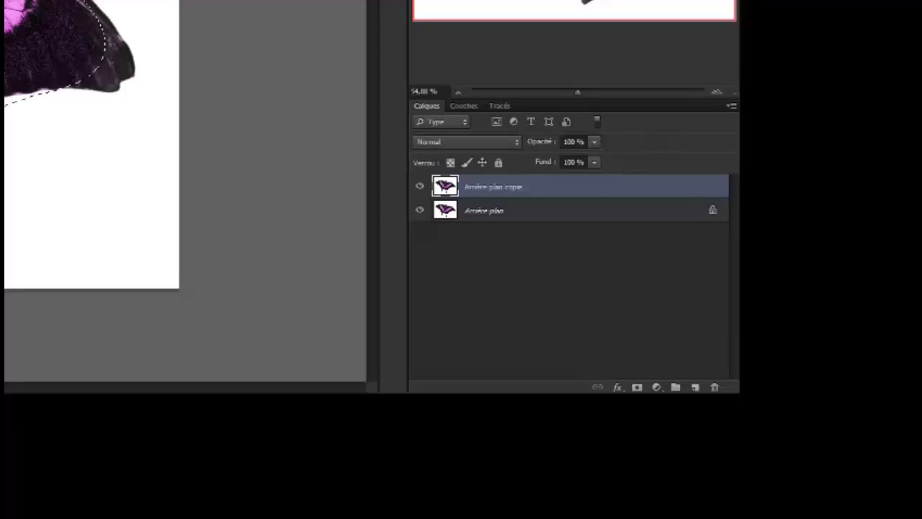
pyautogui.moveTo(577, 93); pyautogui.dragTo(581, 93)
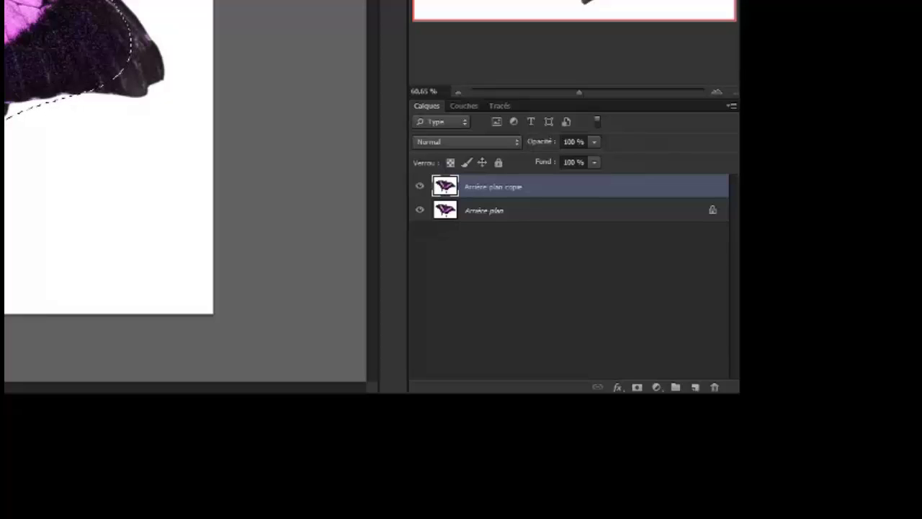
pyautogui.hotkey('ctrl', 'd')
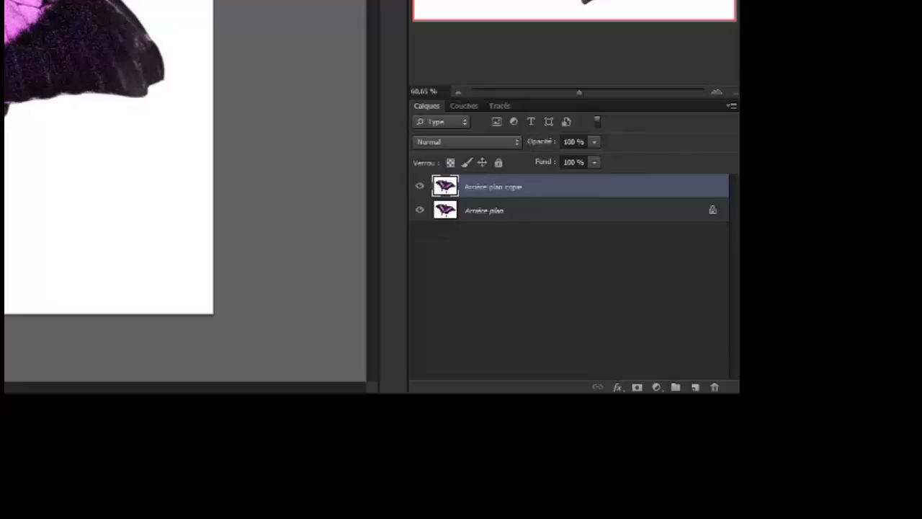
pyautogui.hotkey('ctrl', 'u')
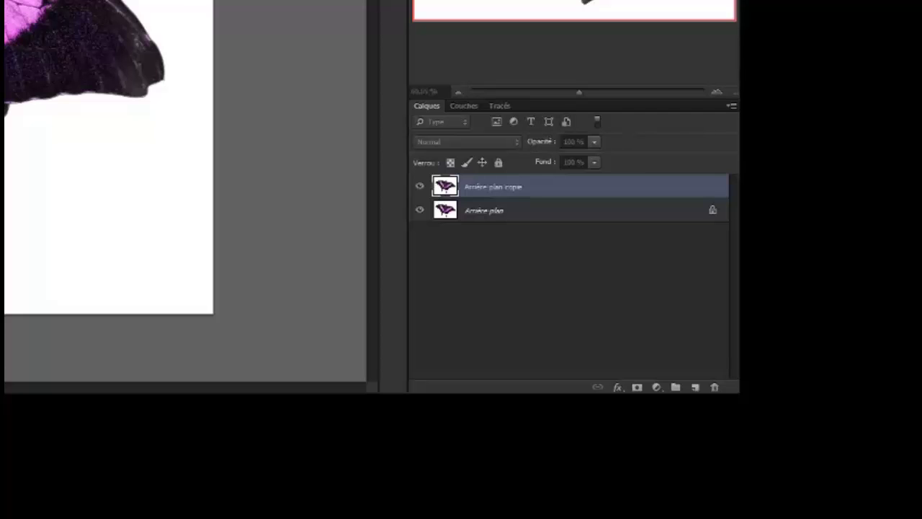
pyautogui.press('Return')
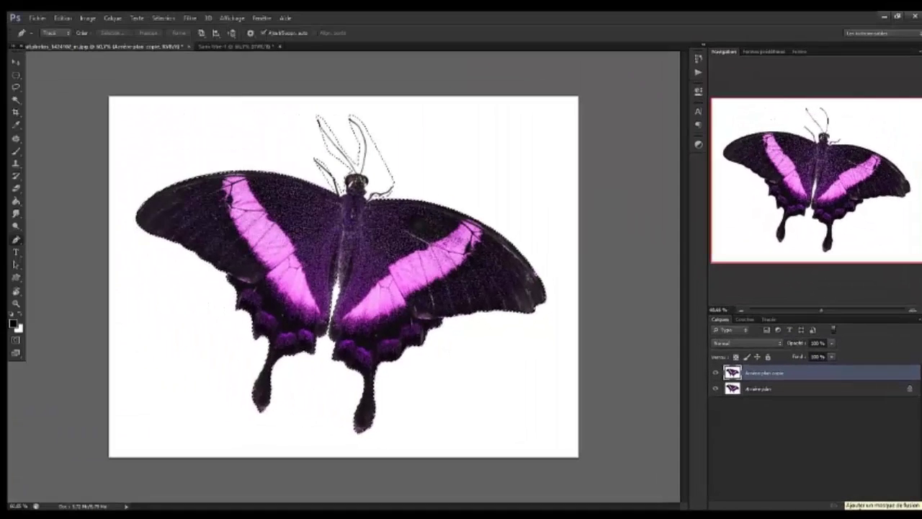
# Add a layer mask from the selection, hide Arrière-plan, and apply the mask permanently
pyautogui.click(859, 506)
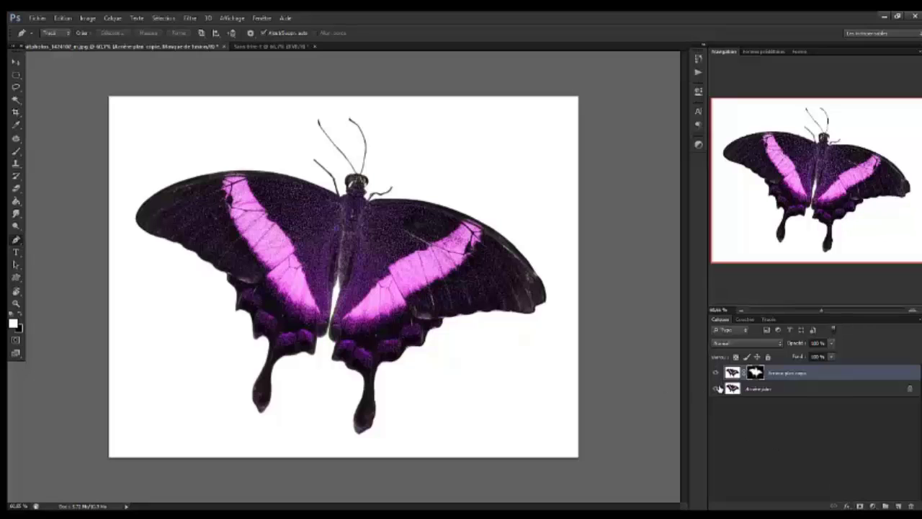
pyautogui.click(719, 388)
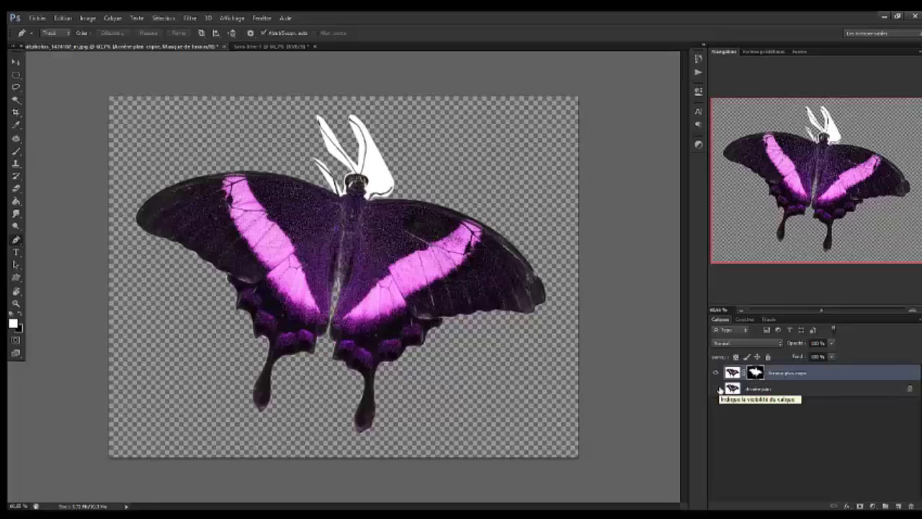
pyautogui.moveTo(824, 312); pyautogui.dragTo(825, 274)
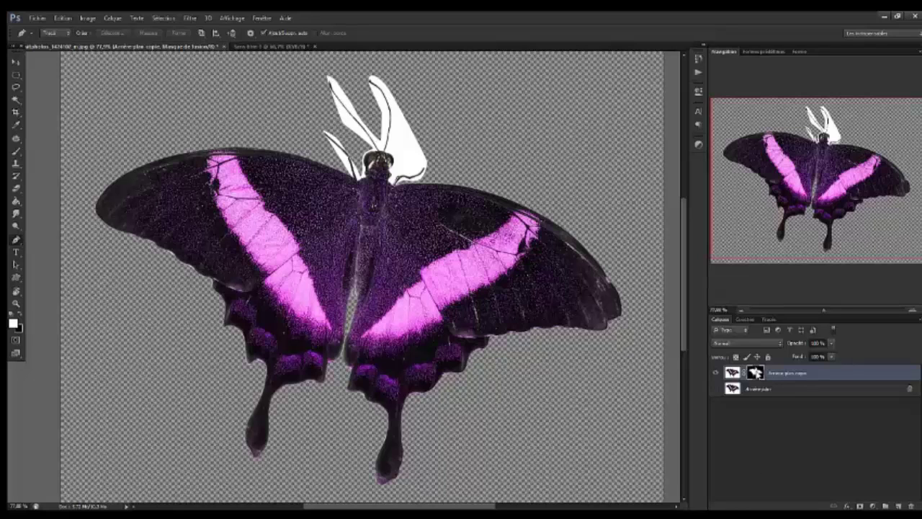
pyautogui.rightClick(755, 371)
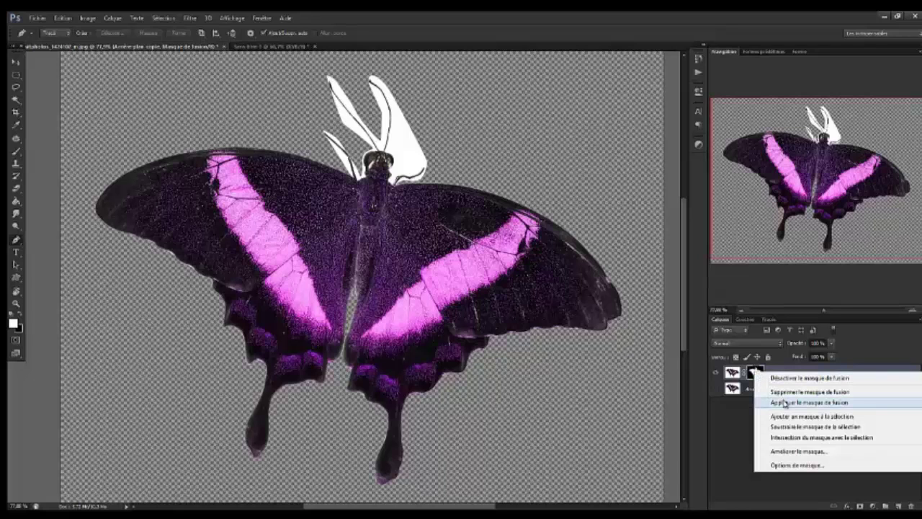
pyautogui.click(785, 403)
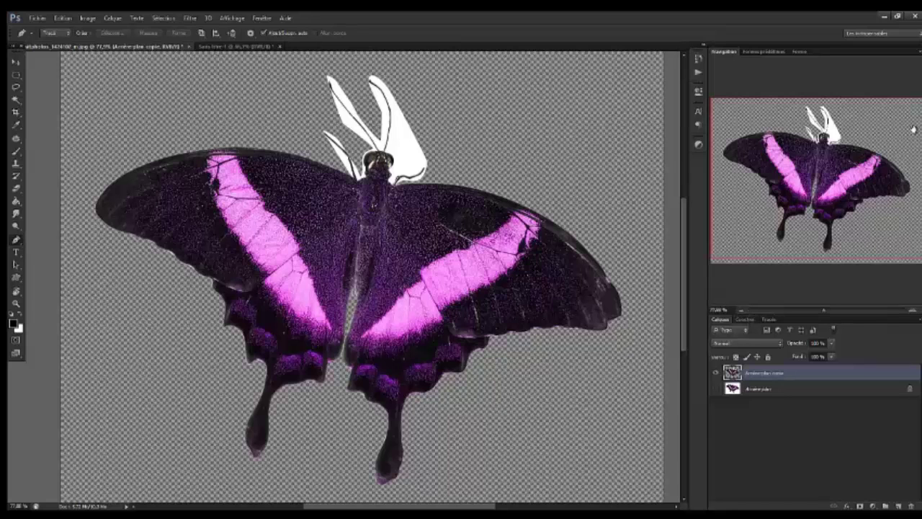
pyautogui.moveTo(840, 159); pyautogui.dragTo(846, 158)
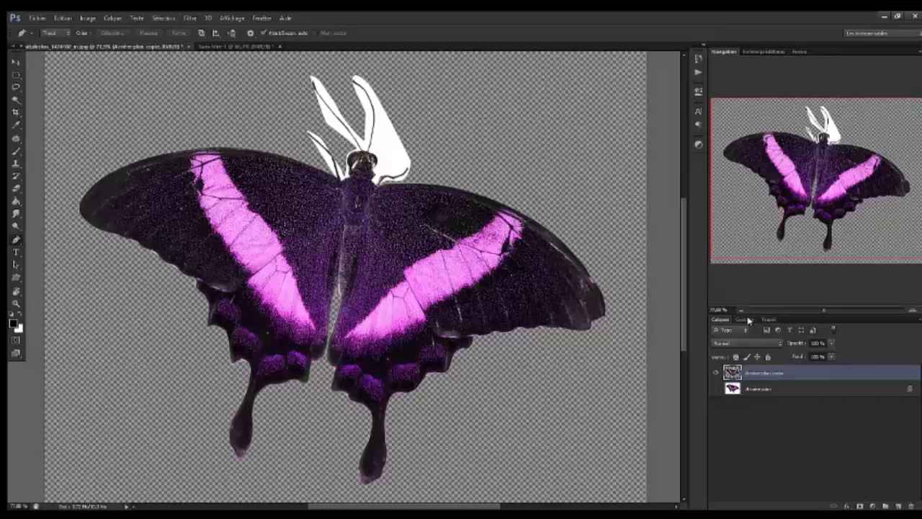
# In Channels, compare Rouge, Vert and Bleu with Ctrl+3/4/5, finishing on Vert
pyautogui.click(743, 320)
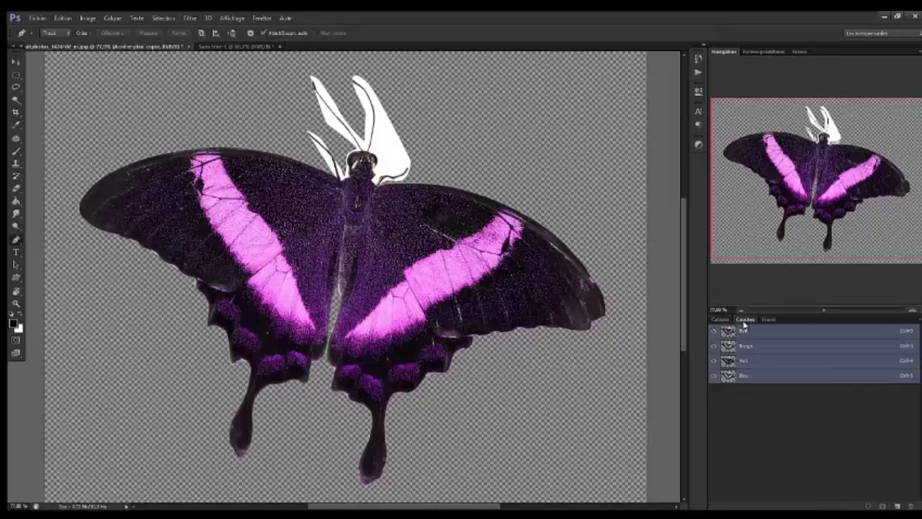
pyautogui.click(757, 377)
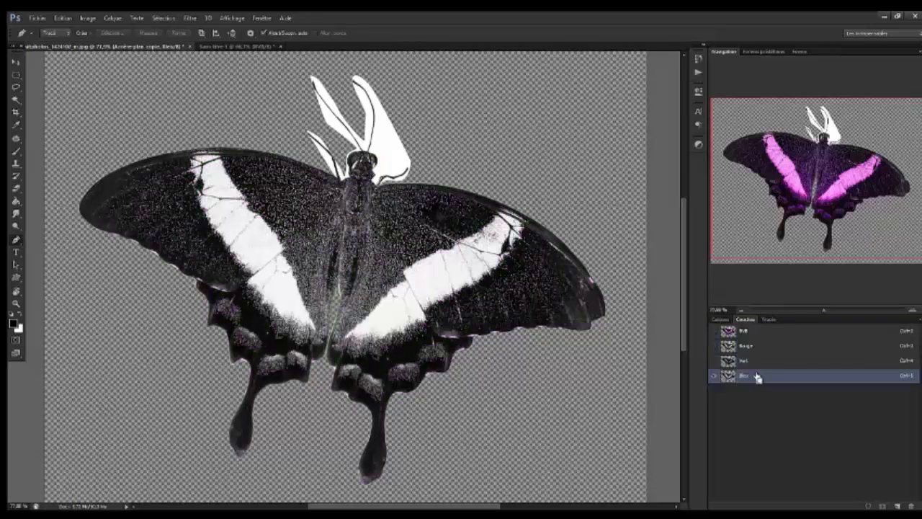
pyautogui.hotkey('ctrl', '4')
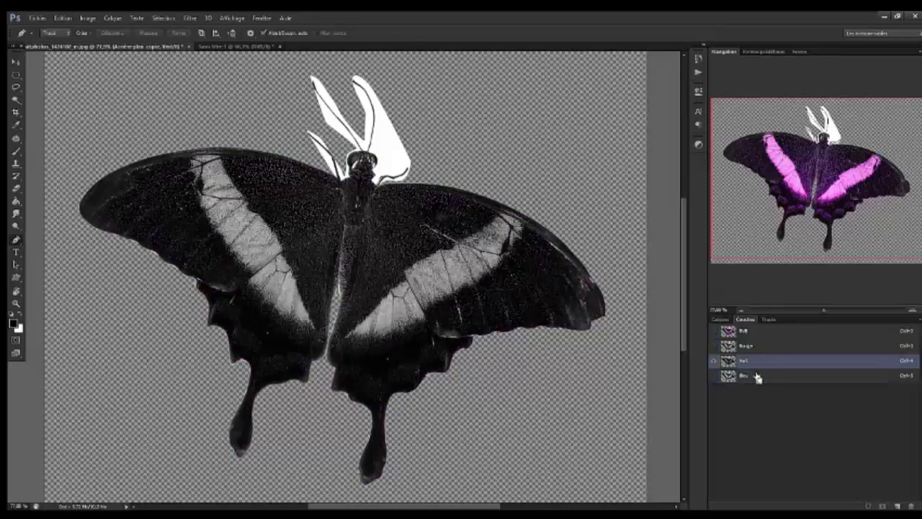
pyautogui.hotkey('ctrl', '3')
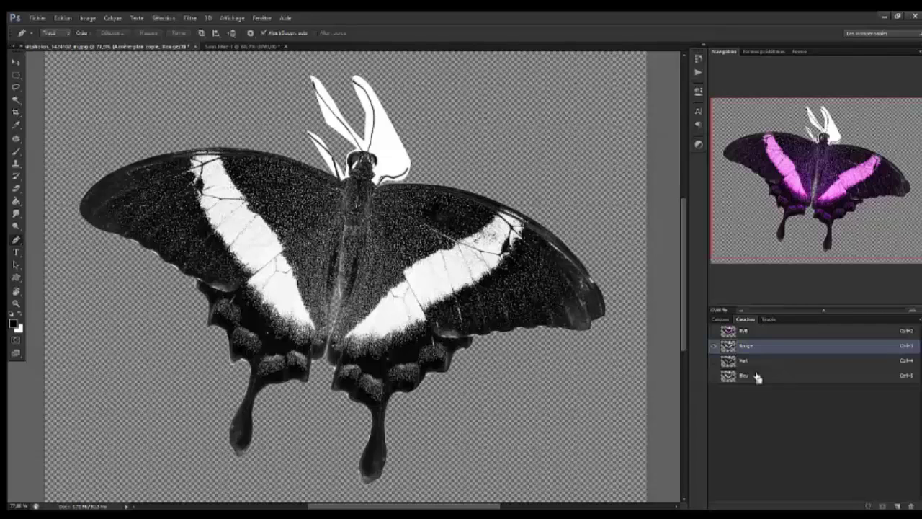
pyautogui.hotkey('ctrl', '5')
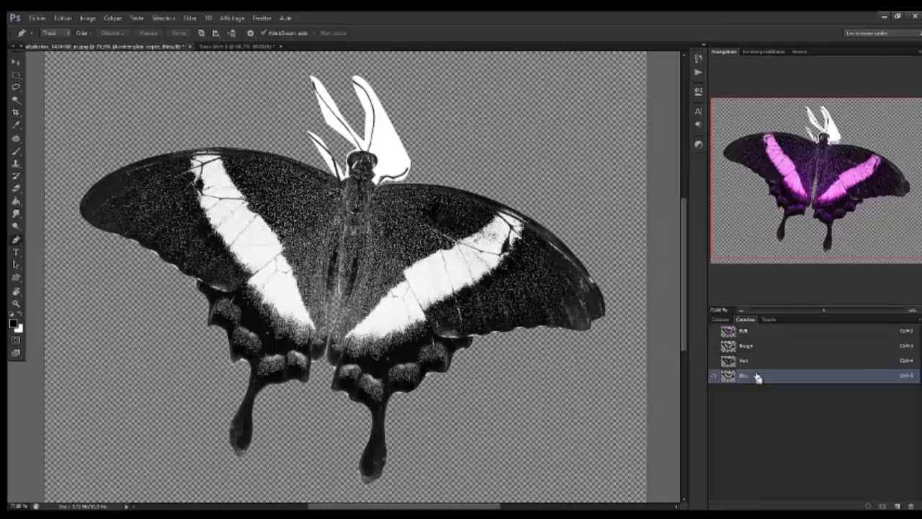
pyautogui.hotkey('ctrl', '4')
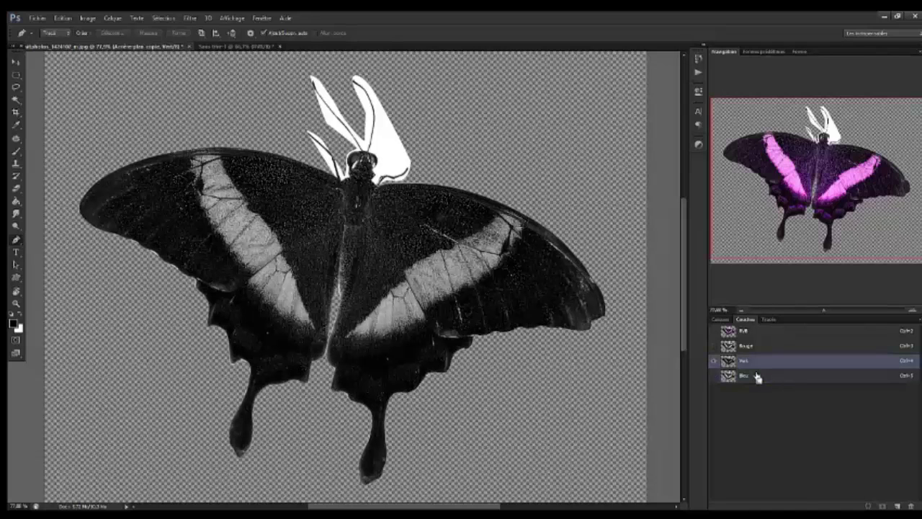
pyautogui.hotkey('ctrl', '3')
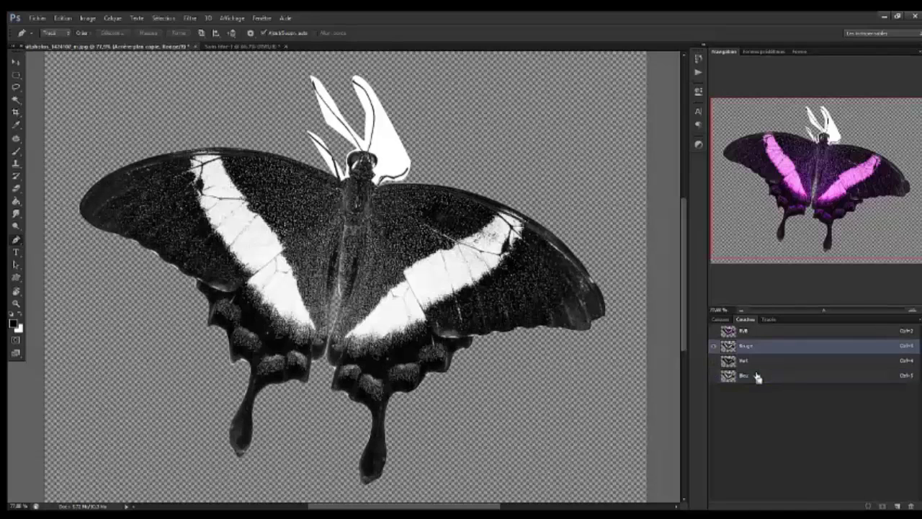
pyautogui.hotkey('ctrl', '4')
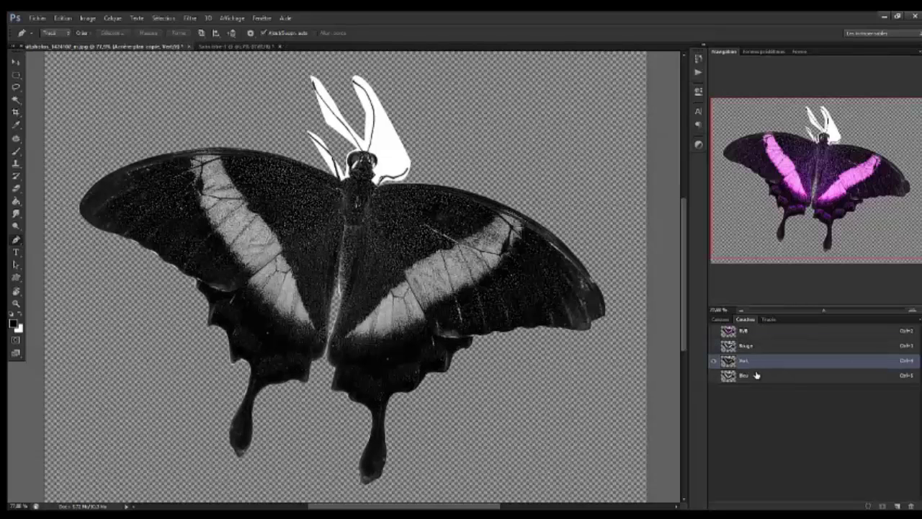
# Duplicate the Vert channel as 'Vert copie' and display only that grayscale copy
pyautogui.rightClick(755, 367)
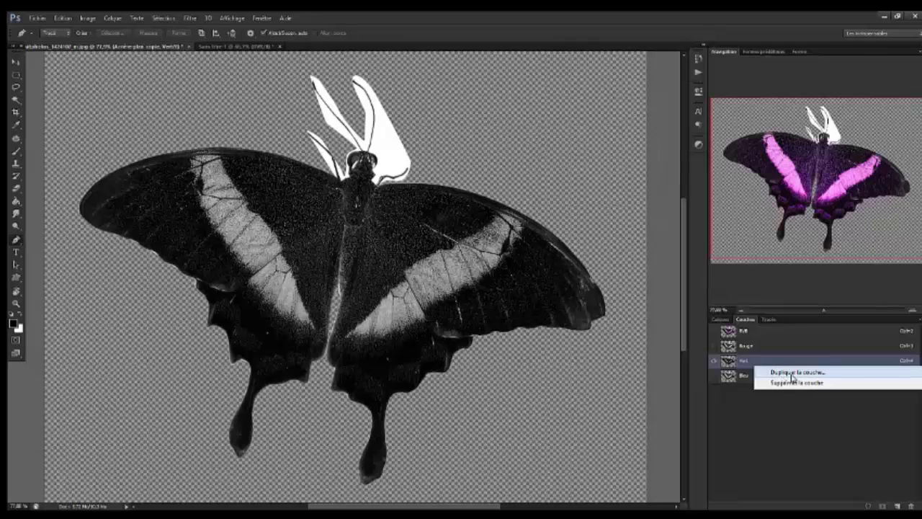
pyautogui.click(792, 372)
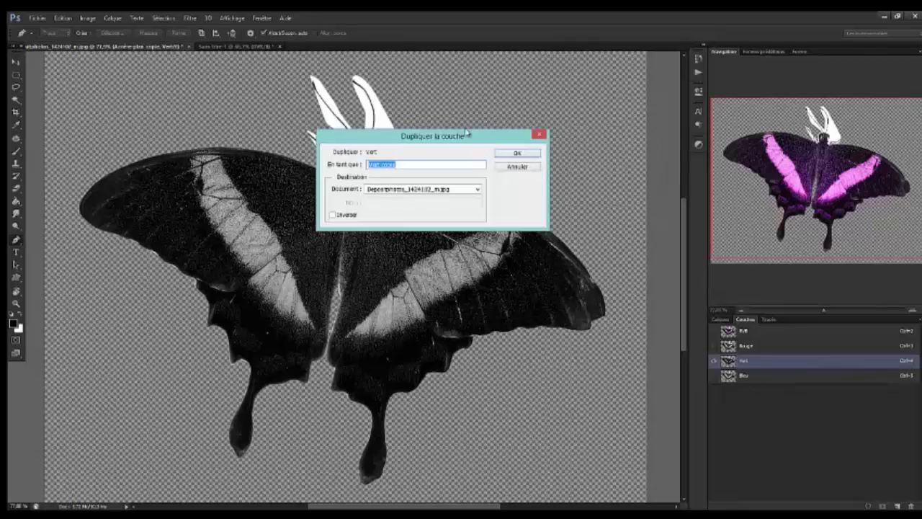
pyautogui.click(516, 153)
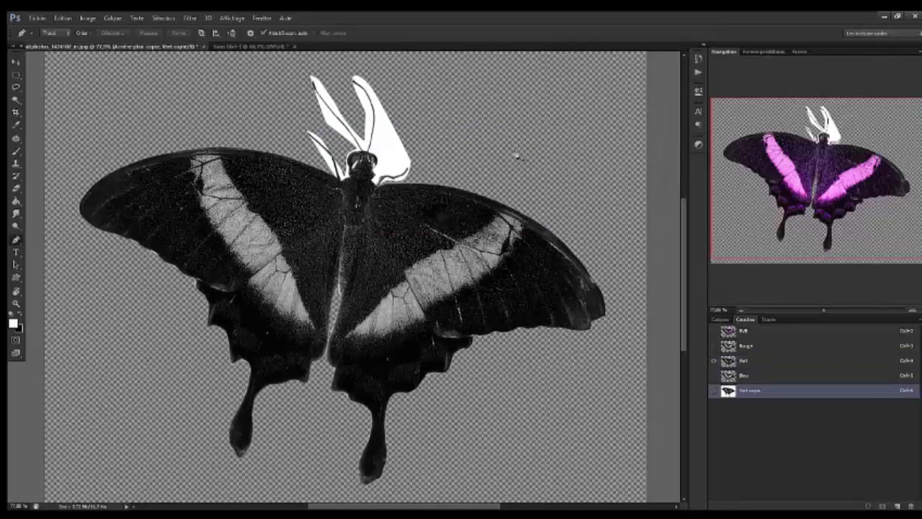
pyautogui.click(714, 361)
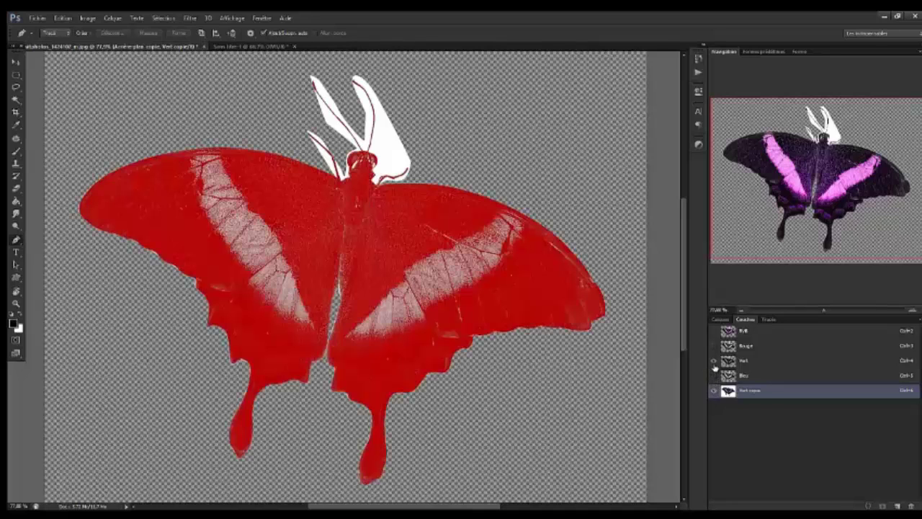
pyautogui.click(714, 361)
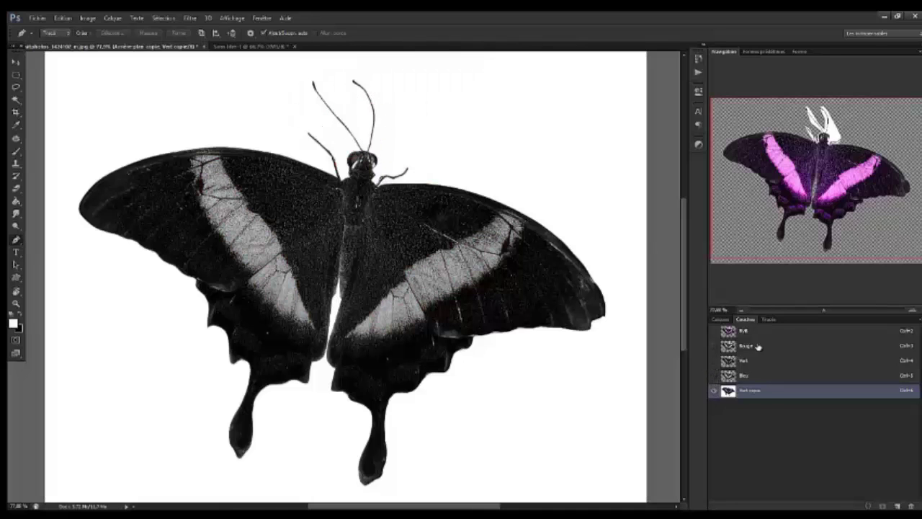
pyautogui.moveTo(833, 200); pyautogui.dragTo(830, 200)
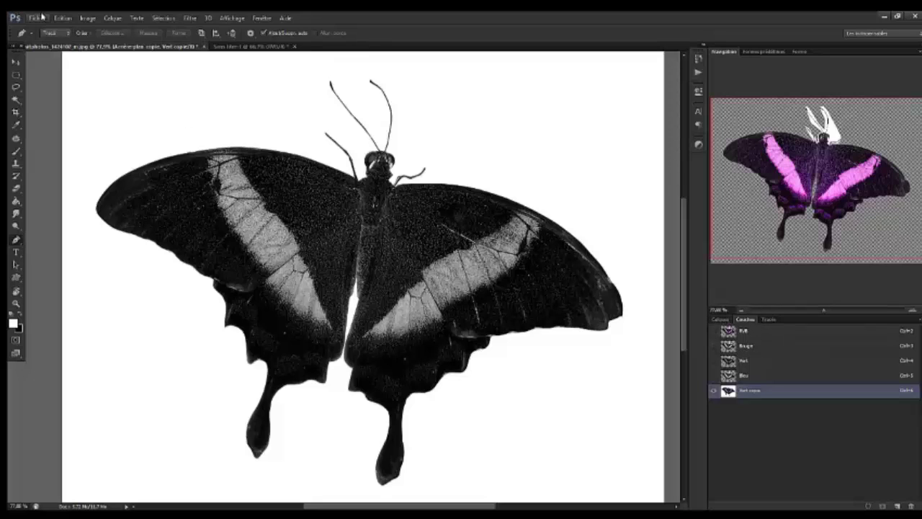
# Apply Luminosité/Contraste to Vert copie with contrast 100 and brightness pushed far down
pyautogui.click(86, 18)
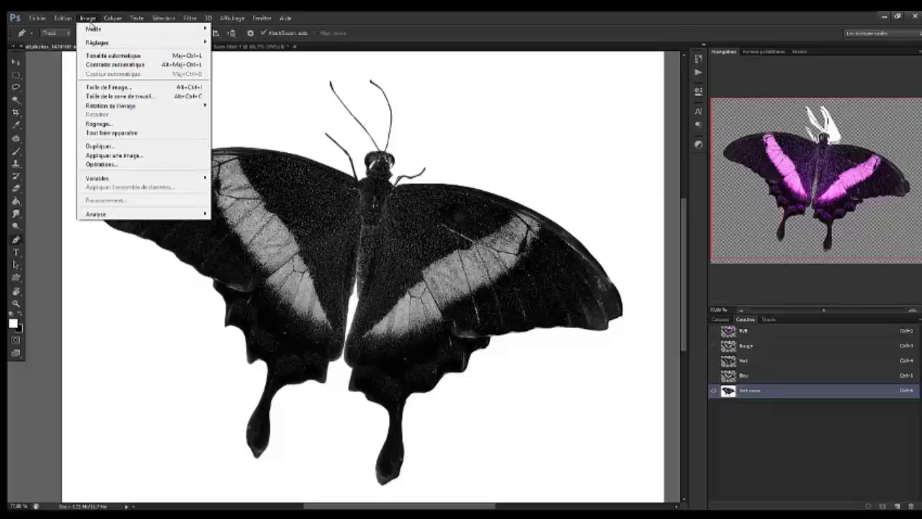
pyautogui.moveTo(112, 18)
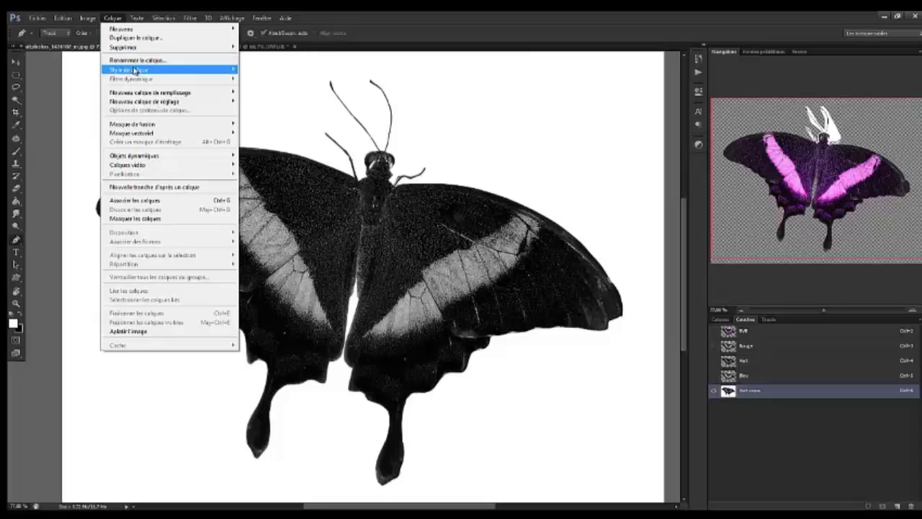
pyautogui.click(80, 23)
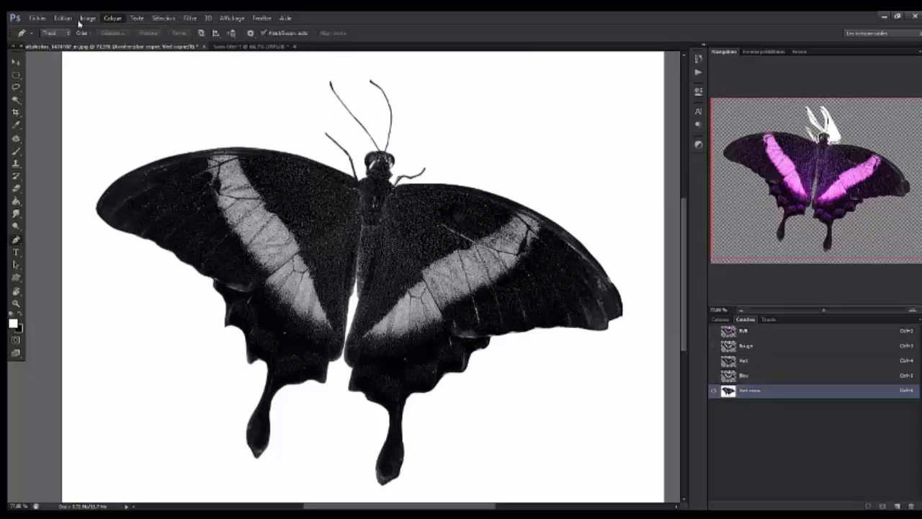
pyautogui.click(81, 21)
pyautogui.moveTo(101, 42)
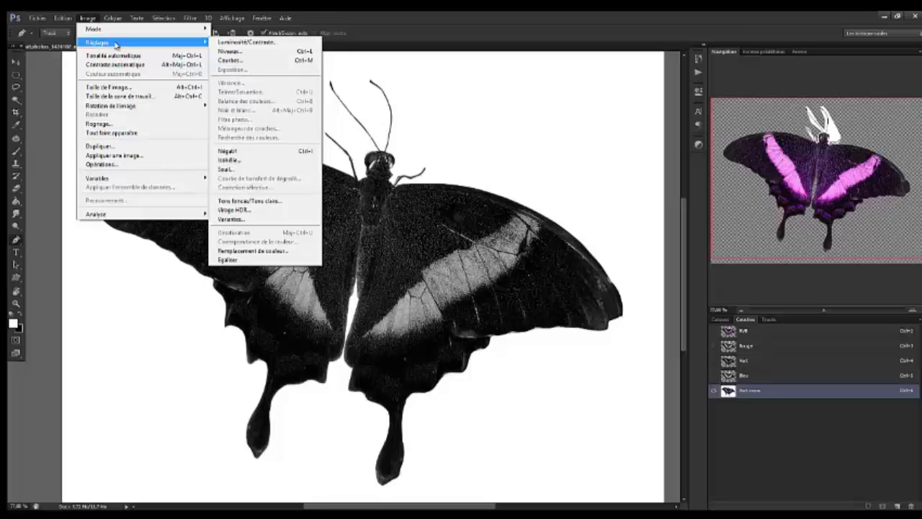
pyautogui.click(230, 45)
pyautogui.moveTo(441, 153); pyautogui.dragTo(576, 86)
pyautogui.moveTo(572, 137); pyautogui.dragTo(619, 136)
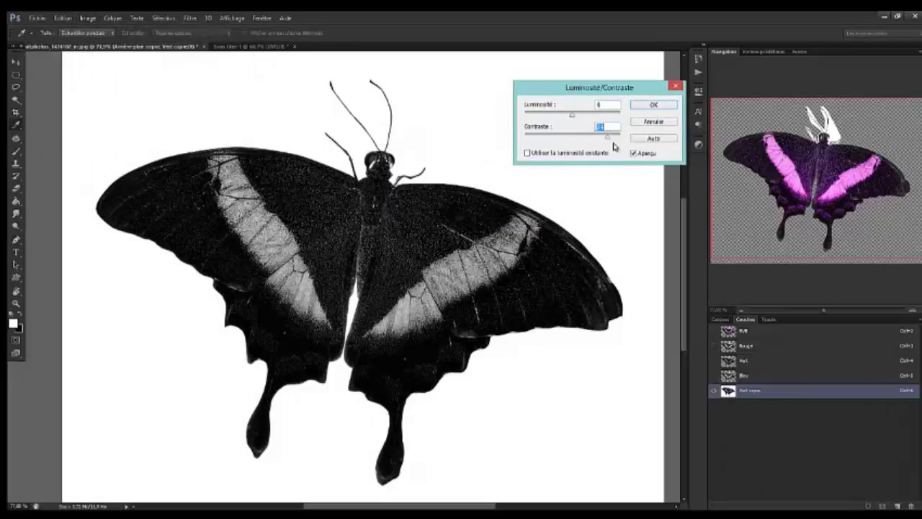
pyautogui.moveTo(574, 116)
pyautogui.mouseDown()
pyautogui.moveTo(595, 118)
pyautogui.moveTo(523, 128)
pyautogui.mouseUp()
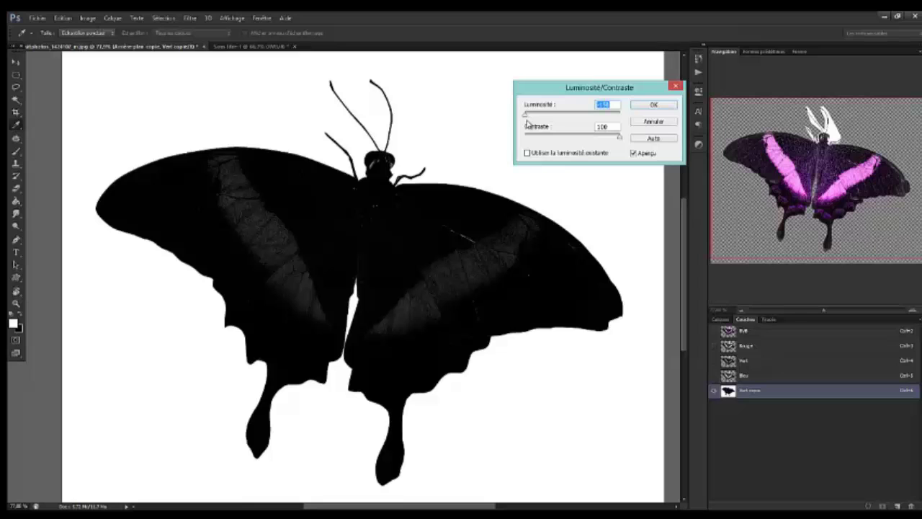
pyautogui.click(654, 105)
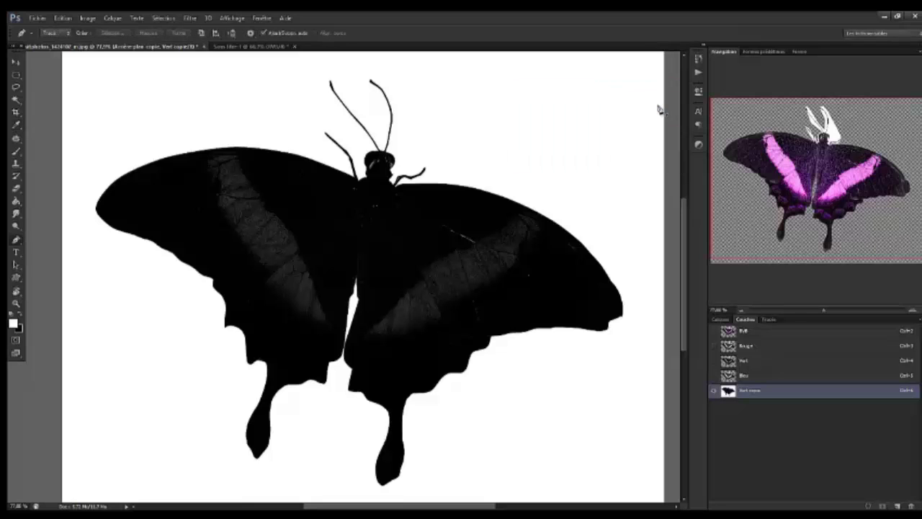
# Darken the Vert copie midtones to 0.01 with Niveaux so the butterfly turns black
pyautogui.press('p')
pyautogui.click(112, 18)
pyautogui.moveTo(150, 92)
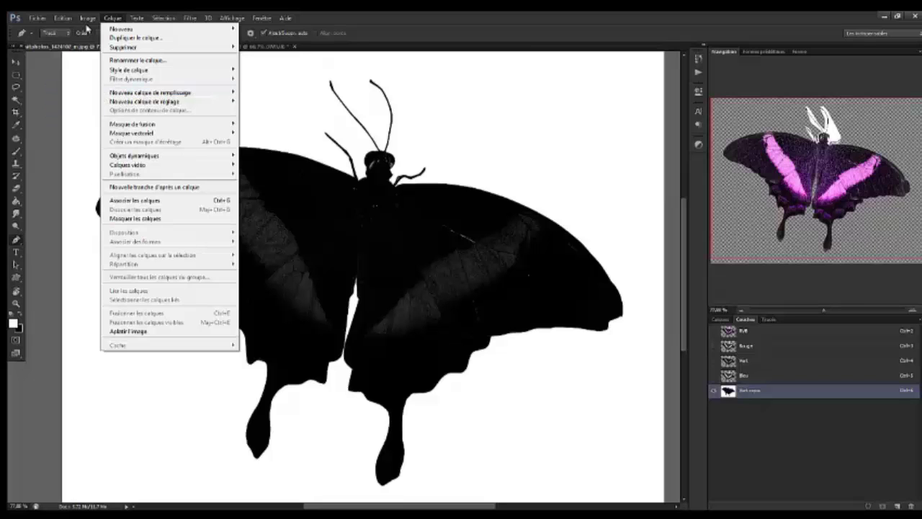
pyautogui.click(87, 18)
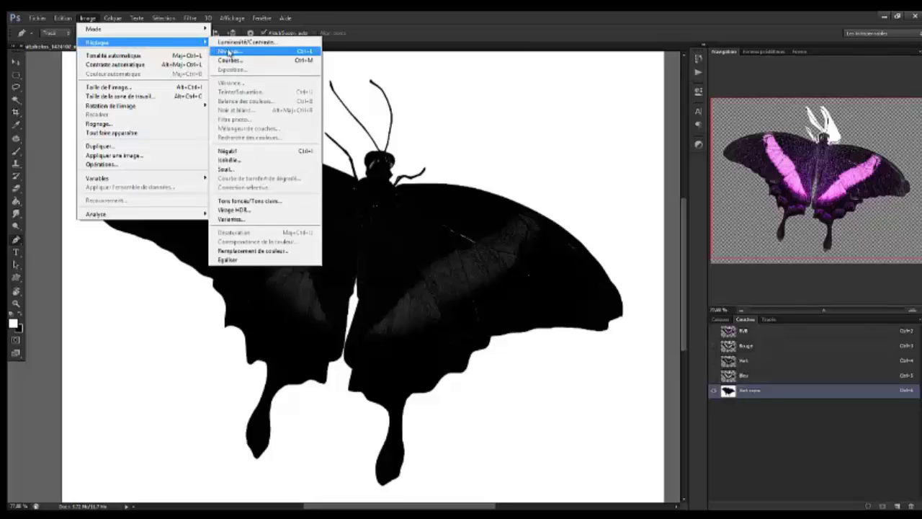
pyautogui.click(228, 52)
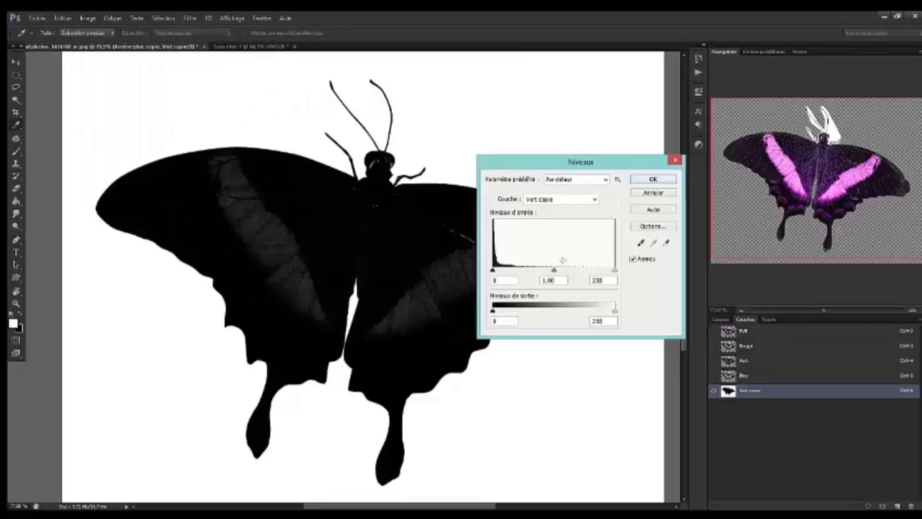
pyautogui.moveTo(554, 271); pyautogui.dragTo(614, 276)
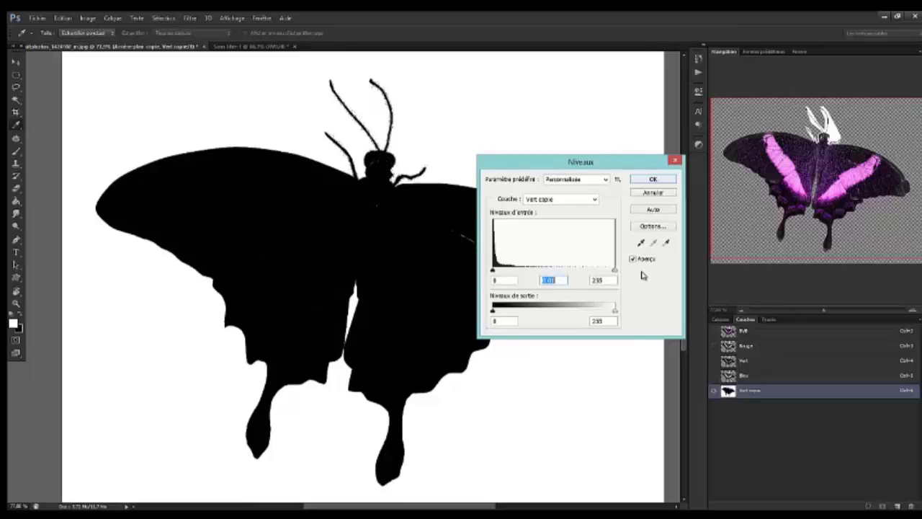
pyautogui.click(652, 179)
# Zoom in with the Navigator to inspect the butterfly's head and antennae
pyautogui.moveTo(827, 310); pyautogui.dragTo(851, 310)
pyautogui.moveTo(817, 171); pyautogui.dragTo(819, 121)
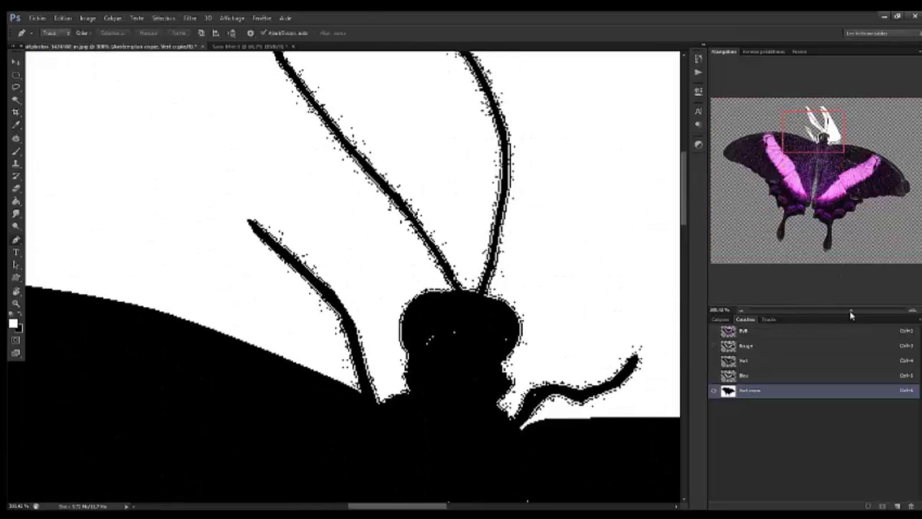
pyautogui.moveTo(850, 314); pyautogui.dragTo(840, 311)
# Undo the previous Levels and reapply Niveaux to Vert copie with inputs 35, 1.40 and 165
pyautogui.click(63, 17)
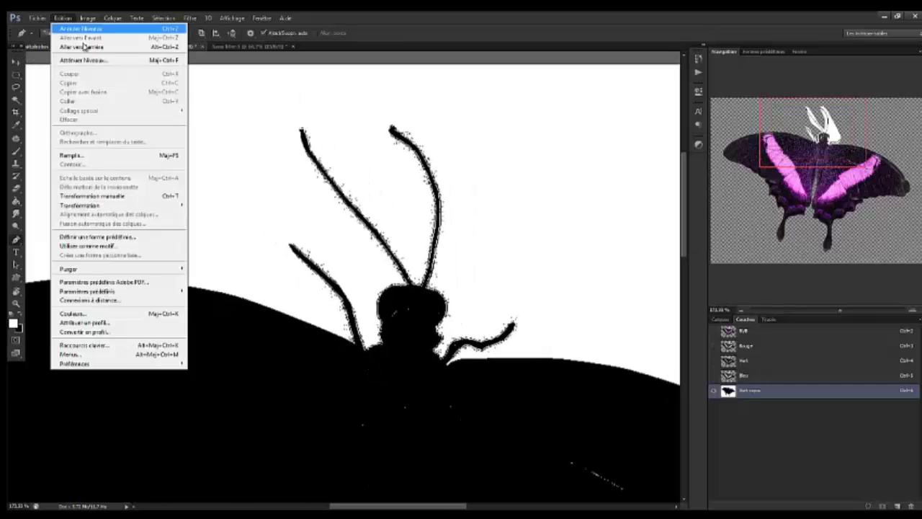
pyautogui.click(84, 46)
pyautogui.click(85, 18)
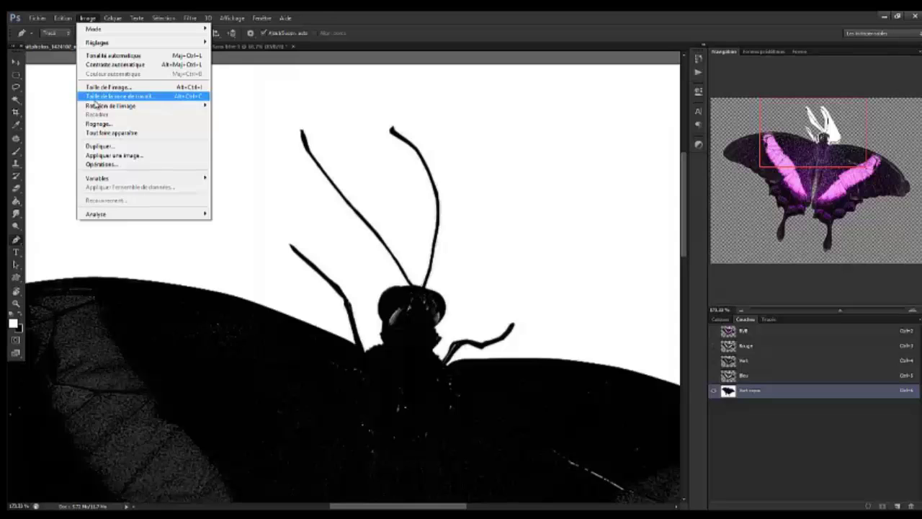
pyautogui.moveTo(97, 42)
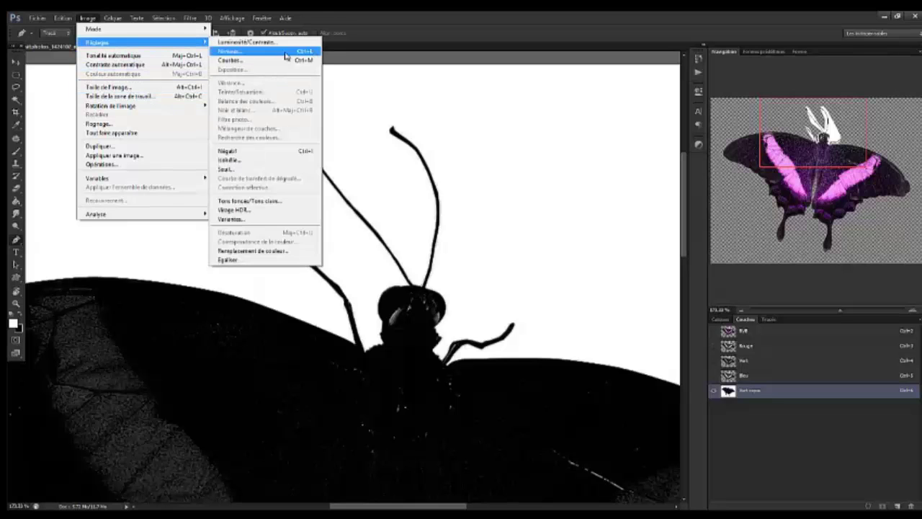
pyautogui.click(81, 46)
pyautogui.click(87, 18)
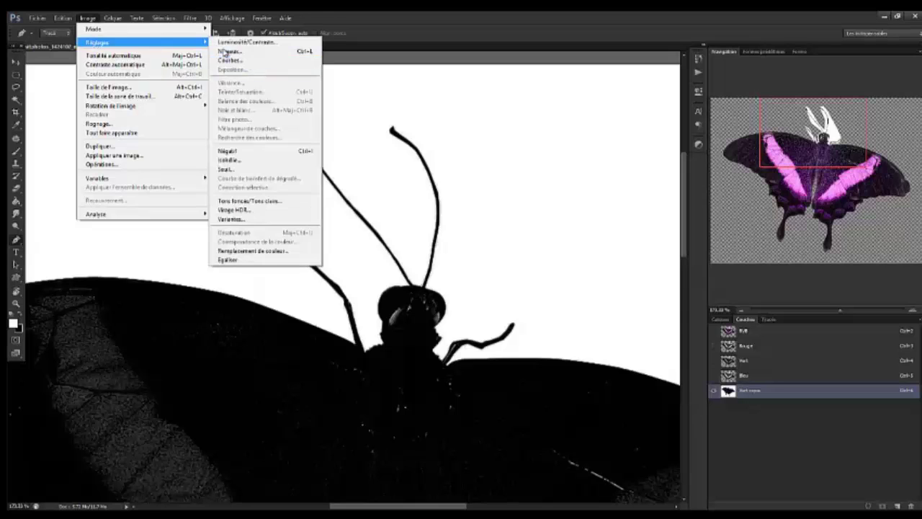
pyautogui.click(230, 51)
pyautogui.moveTo(552, 270)
pyautogui.mouseDown()
pyautogui.moveTo(587, 273)
pyautogui.moveTo(511, 278)
pyautogui.mouseUp()
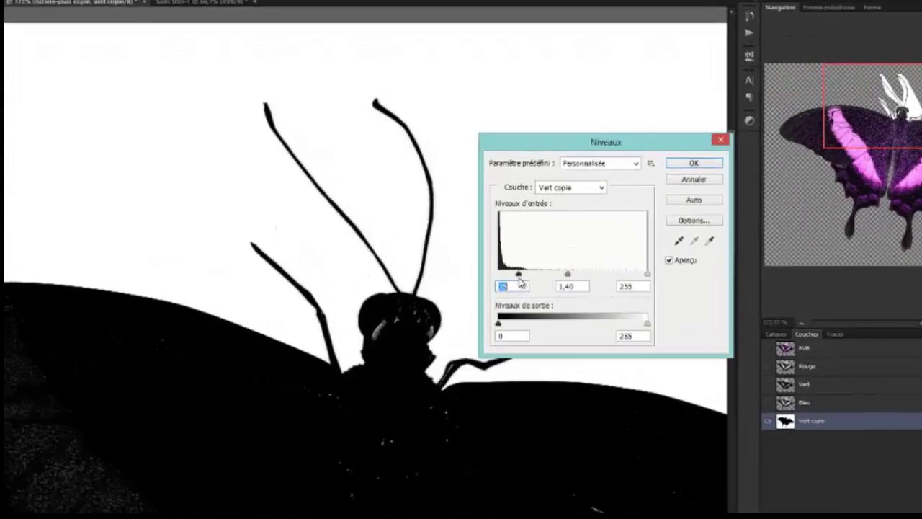
pyautogui.moveTo(615, 271); pyautogui.dragTo(589, 272)
pyautogui.moveTo(652, 285); pyautogui.dragTo(628, 290)
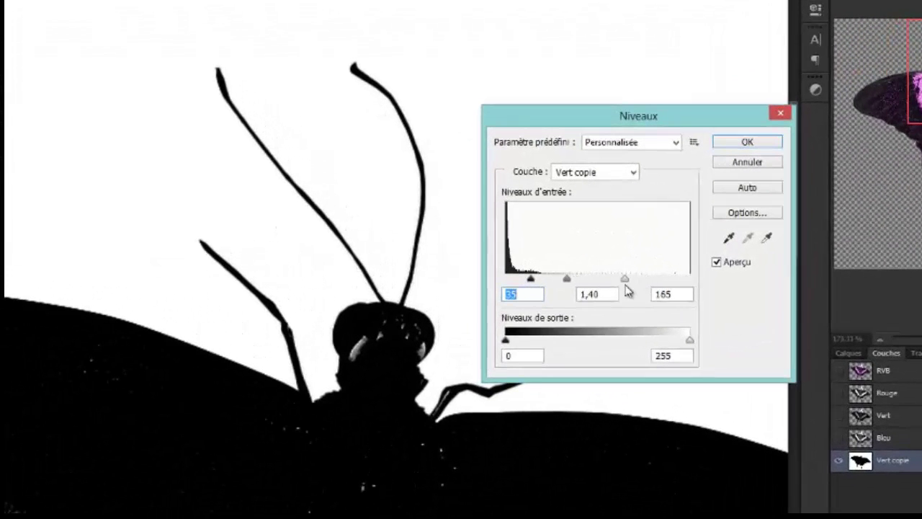
pyautogui.click(747, 142)
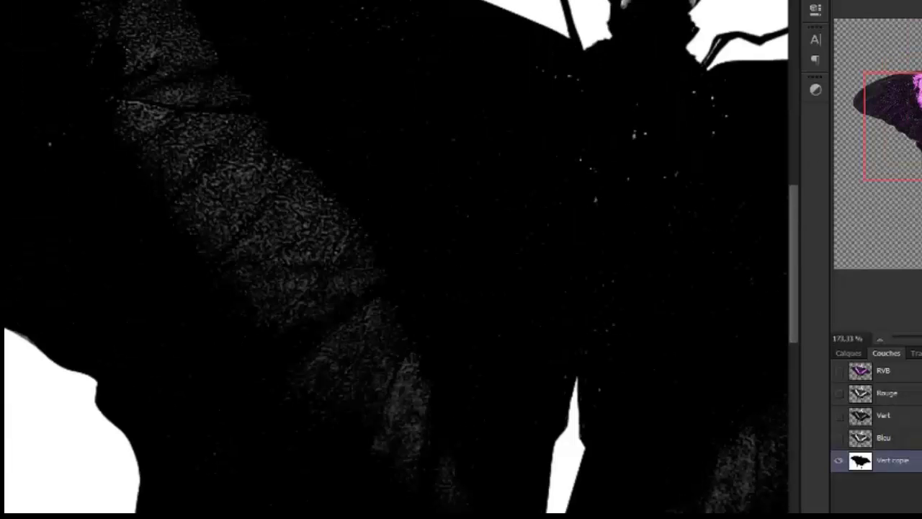
# Set a larger brush with 100% hardness and paint the light left-wing patch black
pyautogui.hotkey('ctrl', '1')
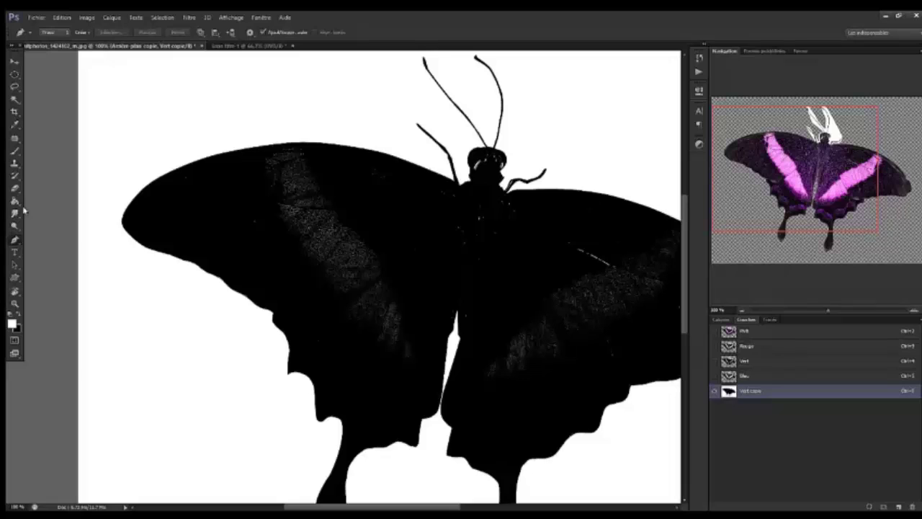
pyautogui.click(16, 153)
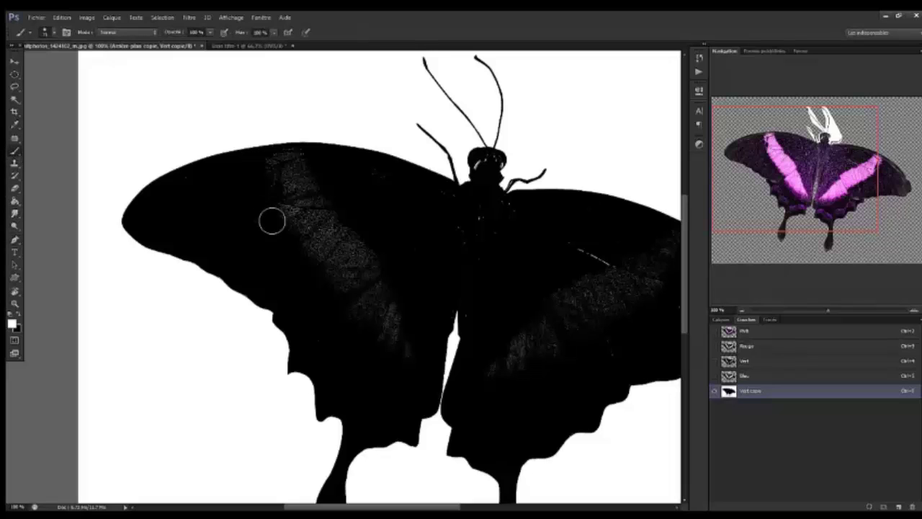
pyautogui.click(336, 226)
pyautogui.moveTo(336, 226); pyautogui.dragTo(315, 237)
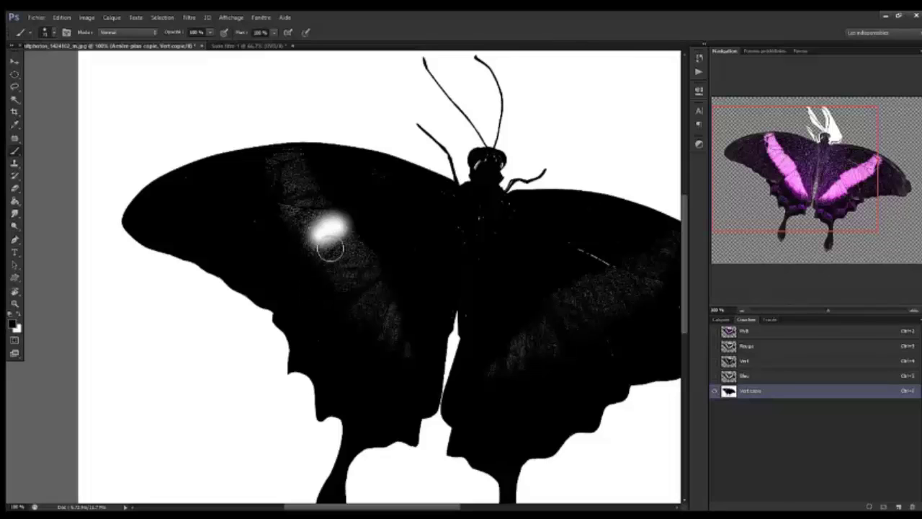
pyautogui.rightClick(376, 234)
pyautogui.click(442, 103)
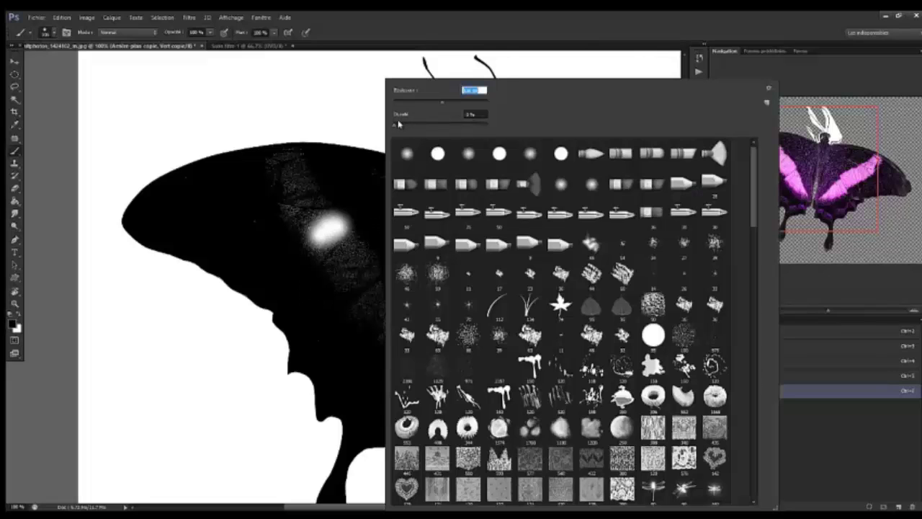
pyautogui.moveTo(398, 124); pyautogui.dragTo(487, 124)
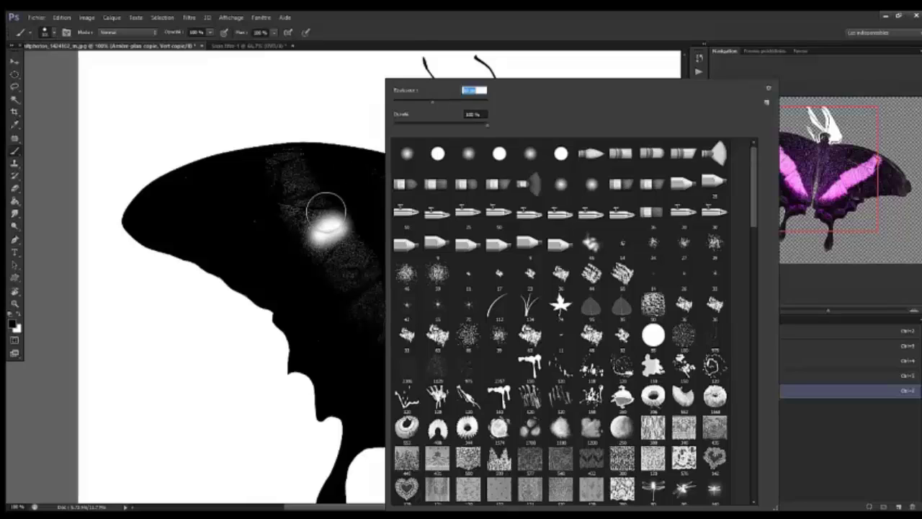
pyautogui.press('Return')
pyautogui.moveTo(332, 229)
pyautogui.mouseDown()
pyautogui.moveTo(315, 214)
pyautogui.moveTo(340, 251)
pyautogui.mouseUp()
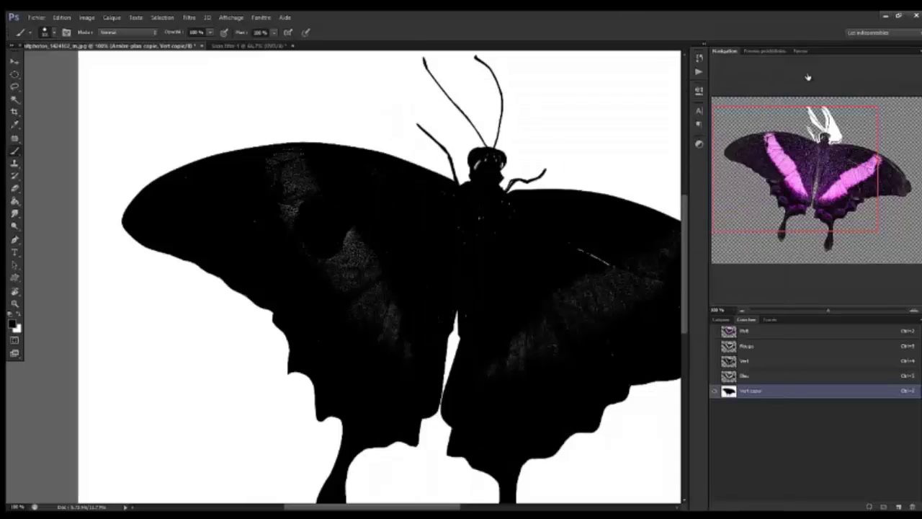
# Set the brush Spacing to 1% in the Brush panel for continuous strokes
pyautogui.click(805, 52)
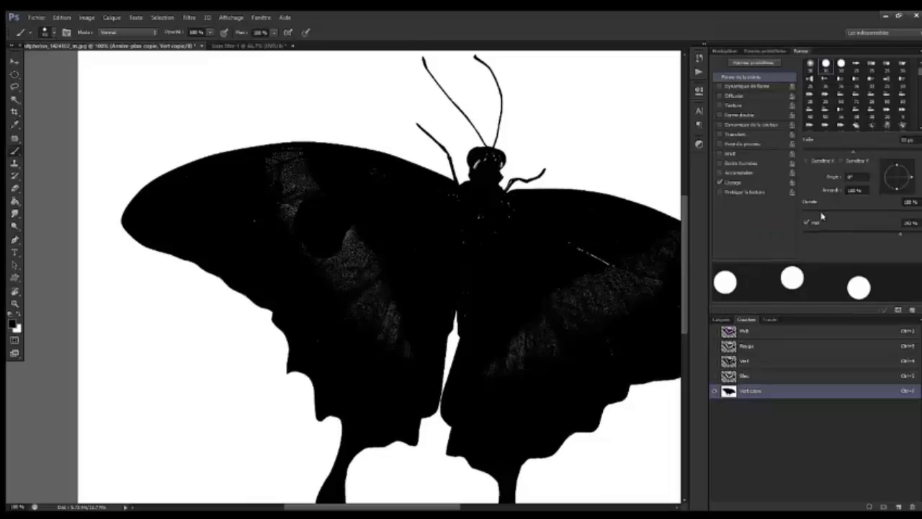
pyautogui.moveTo(903, 233); pyautogui.dragTo(802, 233)
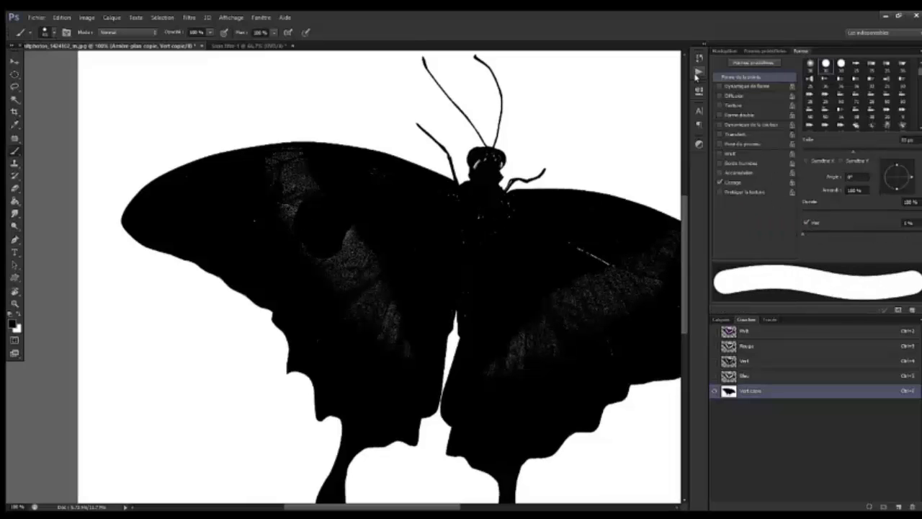
pyautogui.click(719, 55)
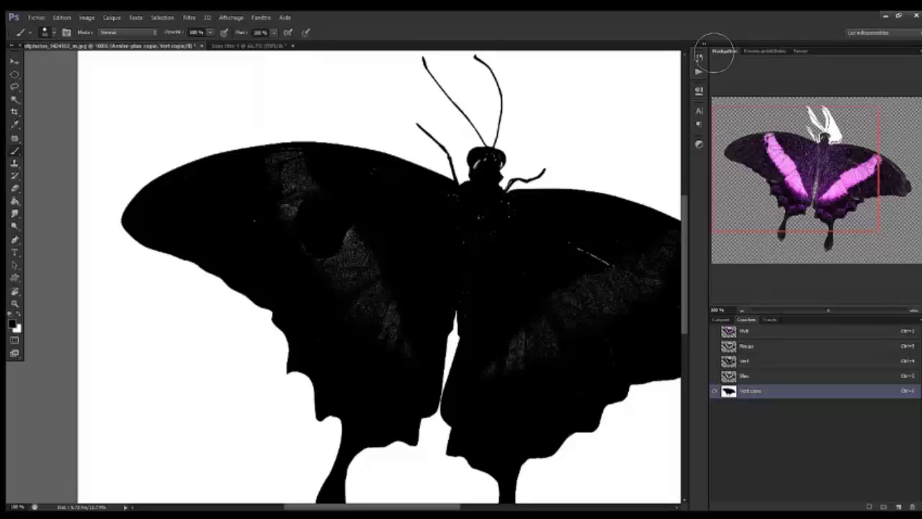
# Paint black over the grey speckles on the left wings, near the body, and on the right wing
pyautogui.moveTo(348, 247)
pyautogui.mouseDown()
pyautogui.moveTo(356, 230)
pyautogui.moveTo(296, 227)
pyautogui.moveTo(282, 177)
pyautogui.moveTo(298, 167)
pyautogui.mouseUp()
pyautogui.moveTo(328, 203)
pyautogui.mouseDown()
pyautogui.moveTo(354, 324)
pyautogui.moveTo(384, 348)
pyautogui.mouseUp()
pyautogui.moveTo(380, 238)
pyautogui.mouseDown()
pyautogui.moveTo(389, 206)
pyautogui.moveTo(366, 190)
pyautogui.moveTo(444, 229)
pyautogui.moveTo(442, 214)
pyautogui.moveTo(496, 221)
pyautogui.moveTo(461, 270)
pyautogui.moveTo(556, 289)
pyautogui.mouseUp()
pyautogui.moveTo(839, 179); pyautogui.dragTo(860, 189)
pyautogui.moveTo(478, 240)
pyautogui.mouseDown()
pyautogui.moveTo(465, 305)
pyautogui.moveTo(531, 311)
pyautogui.moveTo(534, 268)
pyautogui.moveTo(550, 237)
pyautogui.moveTo(476, 221)
pyautogui.mouseUp()
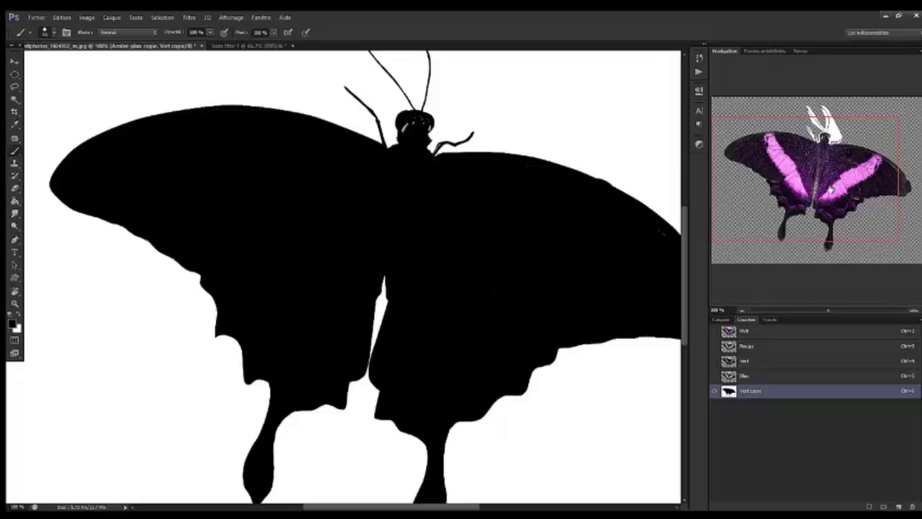
pyautogui.moveTo(831, 190); pyautogui.dragTo(859, 202)
# Zoom to about 300% and rotate the view to reach the lower wing edges and tails
pyautogui.rightClick(577, 223)
pyautogui.click(504, 198)
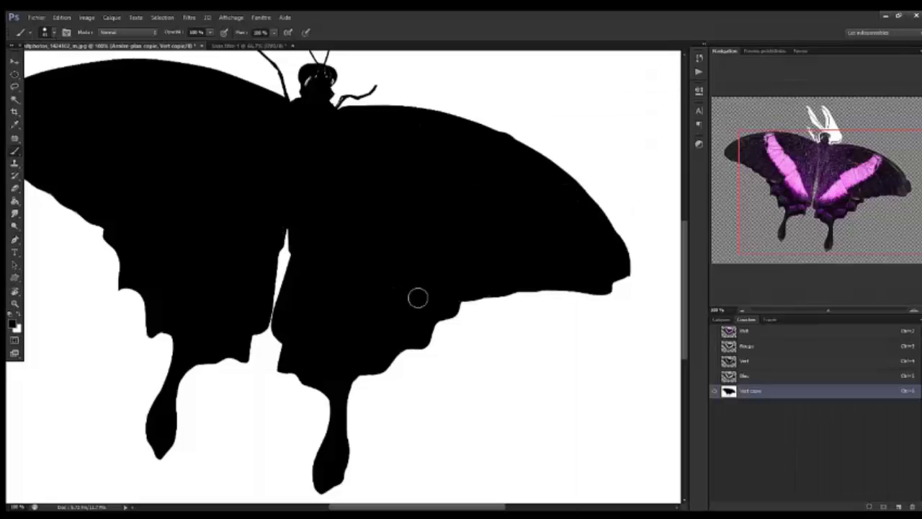
pyautogui.moveTo(829, 314); pyautogui.dragTo(853, 312)
pyautogui.moveTo(828, 236)
pyautogui.mouseDown()
pyautogui.moveTo(808, 244)
pyautogui.moveTo(826, 209)
pyautogui.mouseUp()
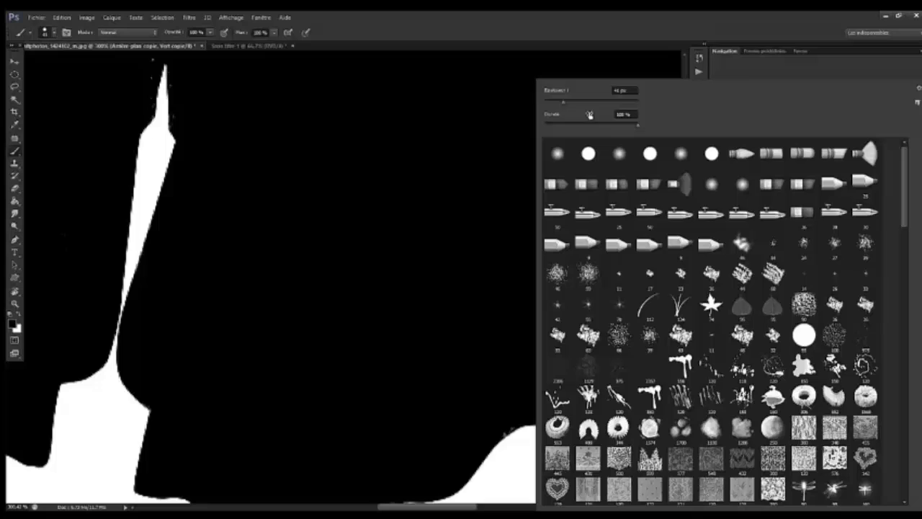
pyautogui.rightClick(594, 293)
pyautogui.click(502, 396)
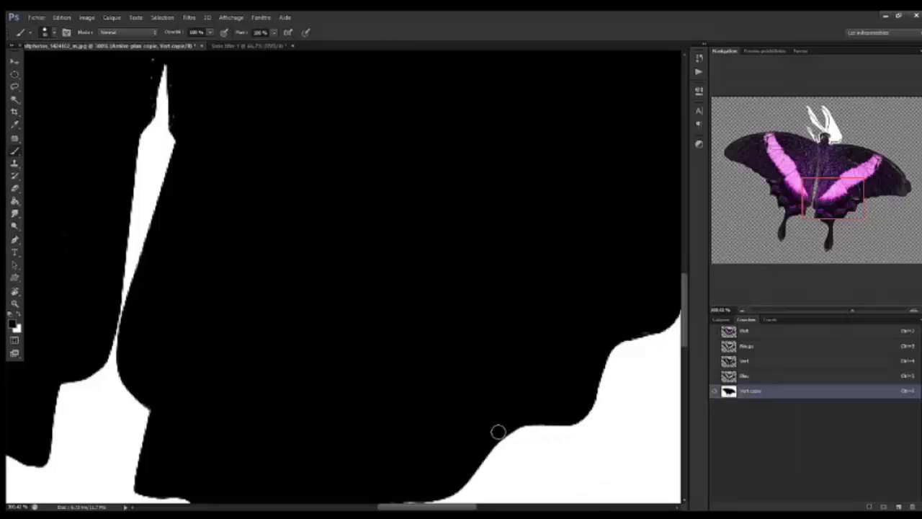
pyautogui.hscroll(3, 504, 307)
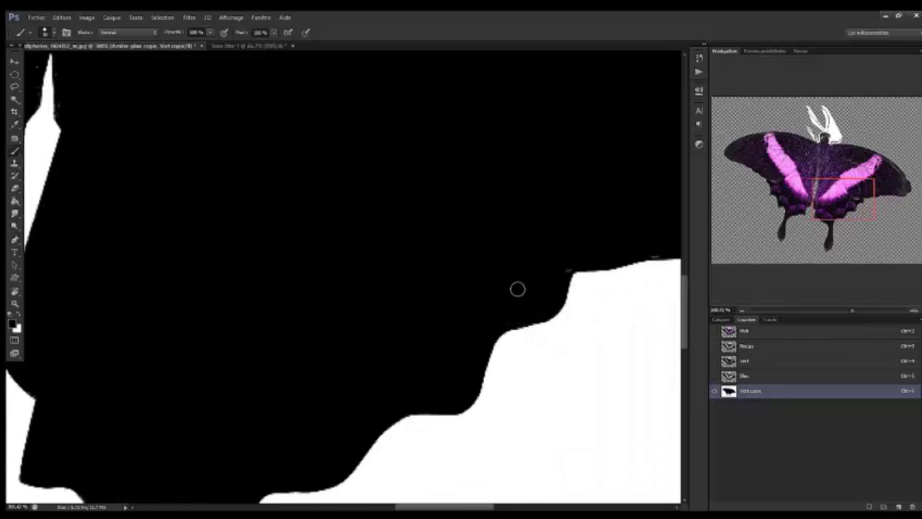
pyautogui.press('r')
pyautogui.moveTo(438, 185)
pyautogui.mouseDown()
pyautogui.moveTo(435, 205)
pyautogui.moveTo(430, 173)
pyautogui.mouseUp()
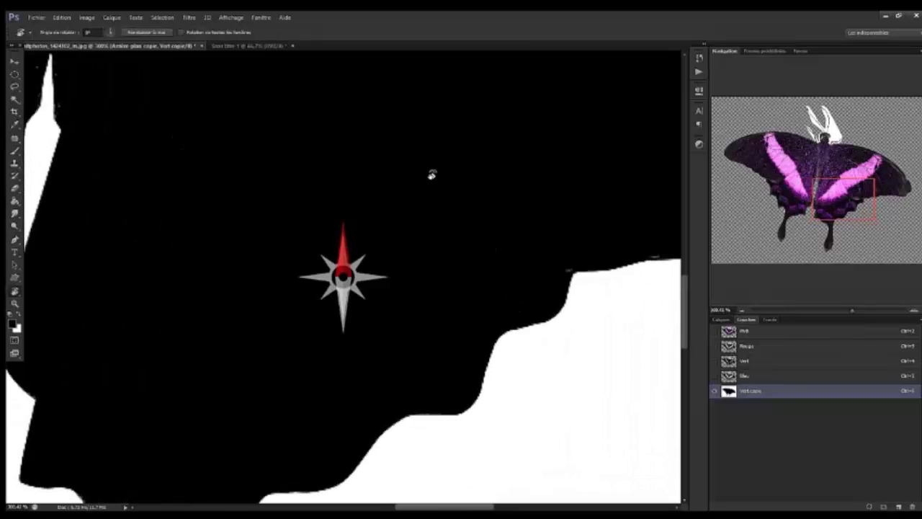
# Paint the head specks black, then shrink the brush and blacken the antenna base
pyautogui.press('b')
pyautogui.moveTo(836, 194)
pyautogui.mouseDown()
pyautogui.moveTo(860, 188)
pyautogui.moveTo(797, 216)
pyautogui.moveTo(794, 163)
pyautogui.moveTo(811, 128)
pyautogui.mouseUp()
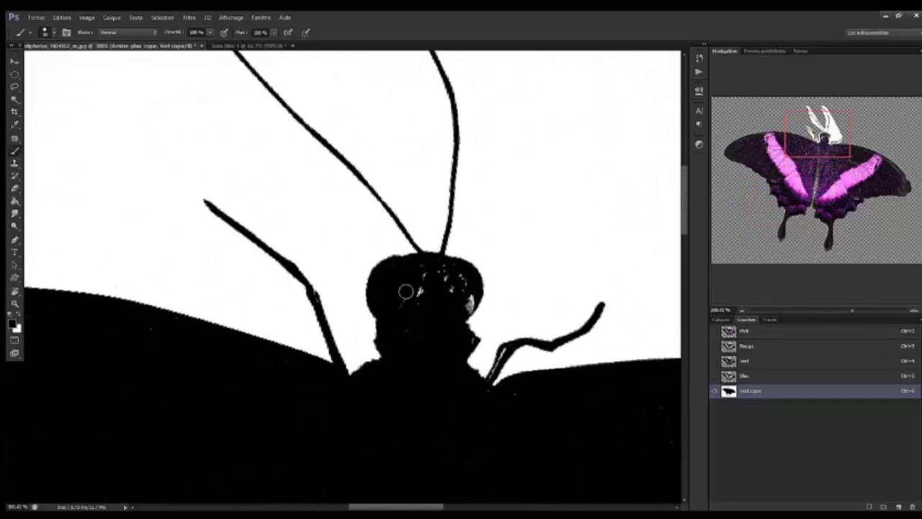
pyautogui.moveTo(418, 280)
pyautogui.mouseDown()
pyautogui.moveTo(440, 294)
pyautogui.moveTo(462, 281)
pyautogui.moveTo(462, 308)
pyautogui.mouseUp()
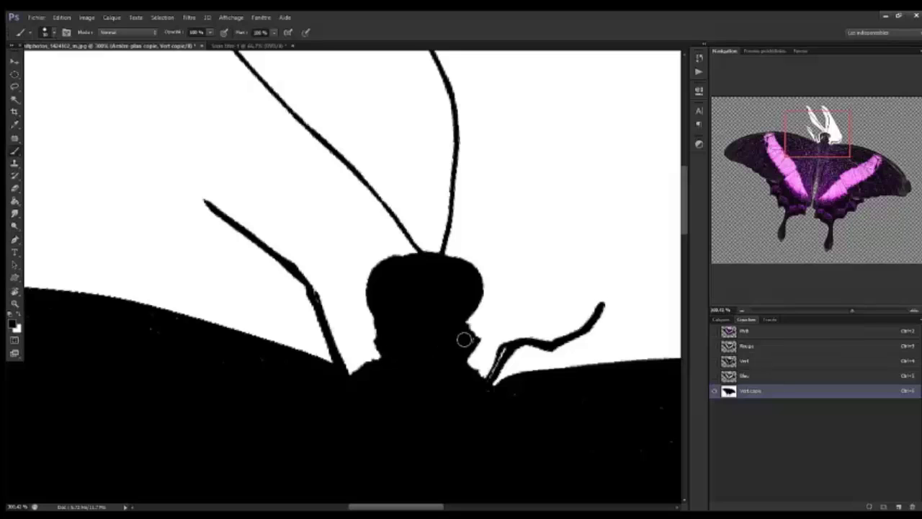
pyautogui.rightClick(605, 218)
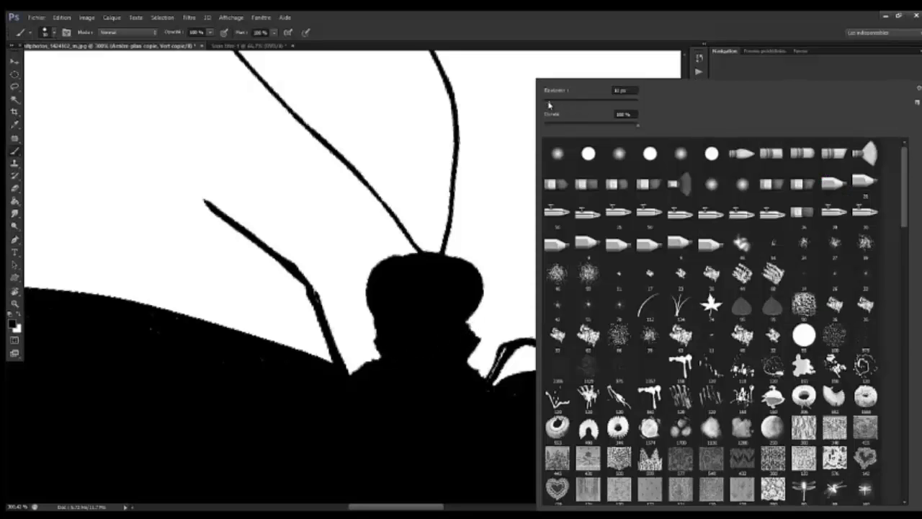
pyautogui.moveTo(549, 106); pyautogui.dragTo(544, 106)
pyautogui.press('Return')
pyautogui.moveTo(499, 359); pyautogui.dragTo(492, 372)
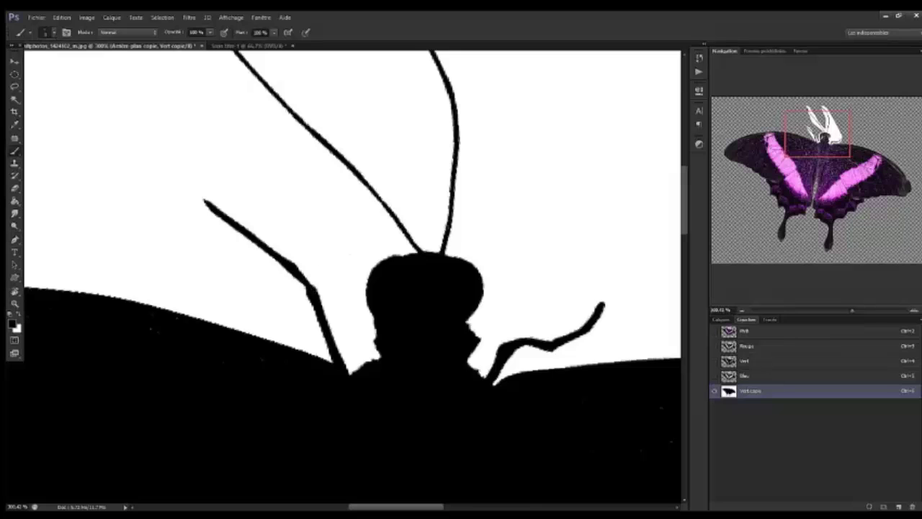
# Load the Vert copie channel as a selection and return to the Layers panel
pyautogui.moveTo(807, 142); pyautogui.dragTo(800, 131)
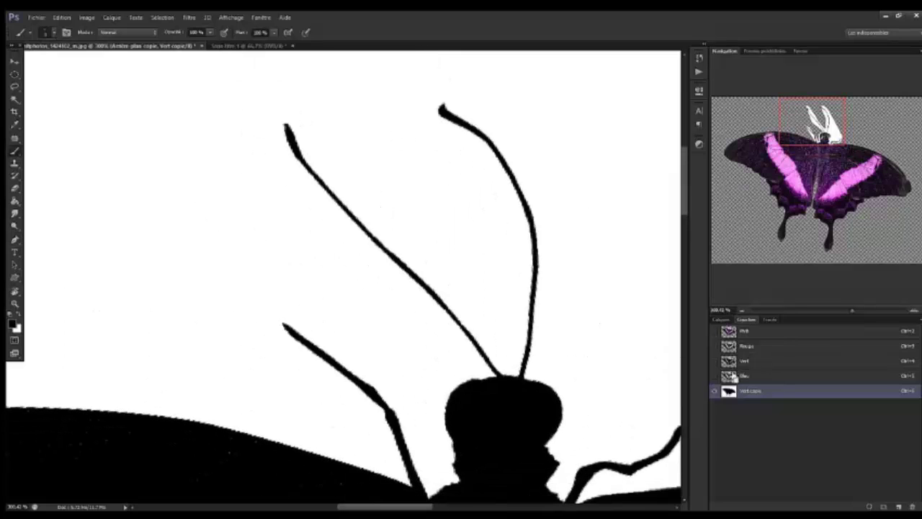
pyautogui.keyDown('ctrl'); pyautogui.click(729, 390); pyautogui.keyUp('ctrl')
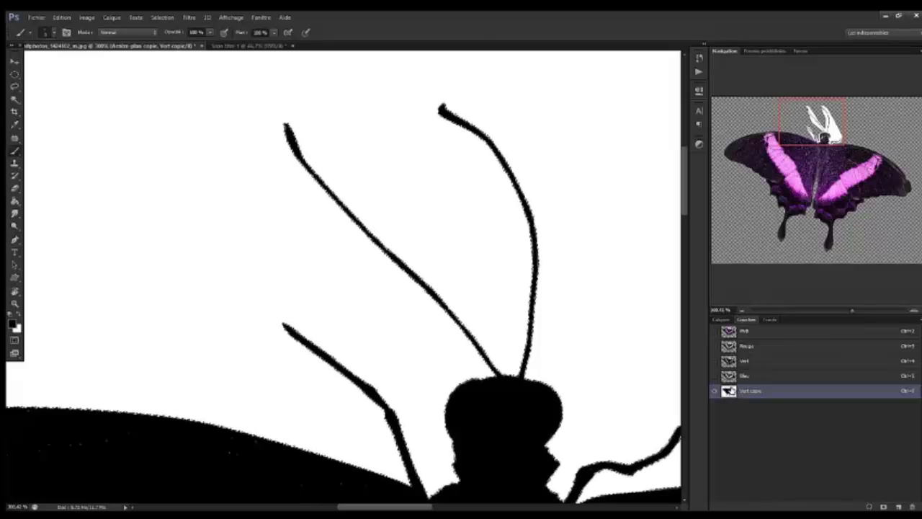
pyautogui.click(719, 320)
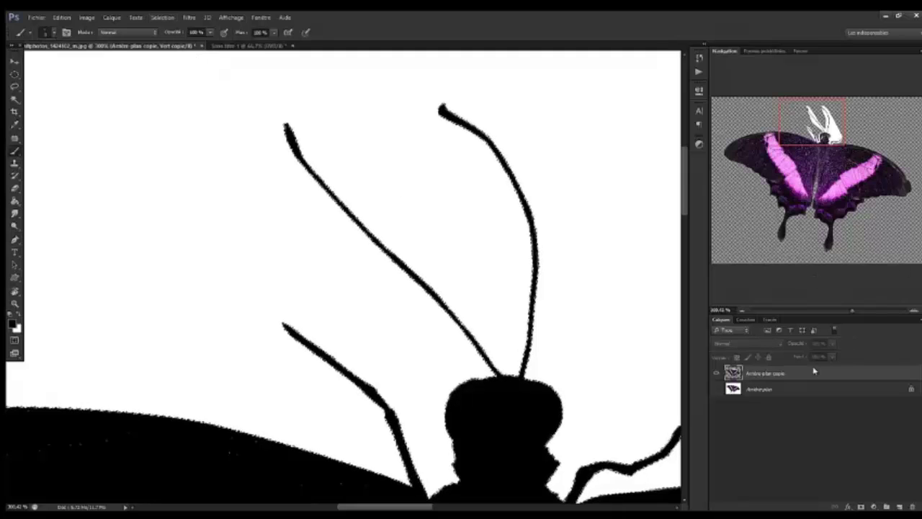
# Add an inverted layer mask from the Vert copie selection to Arrière-plan copie, isolating the butterfly
pyautogui.click(862, 506)
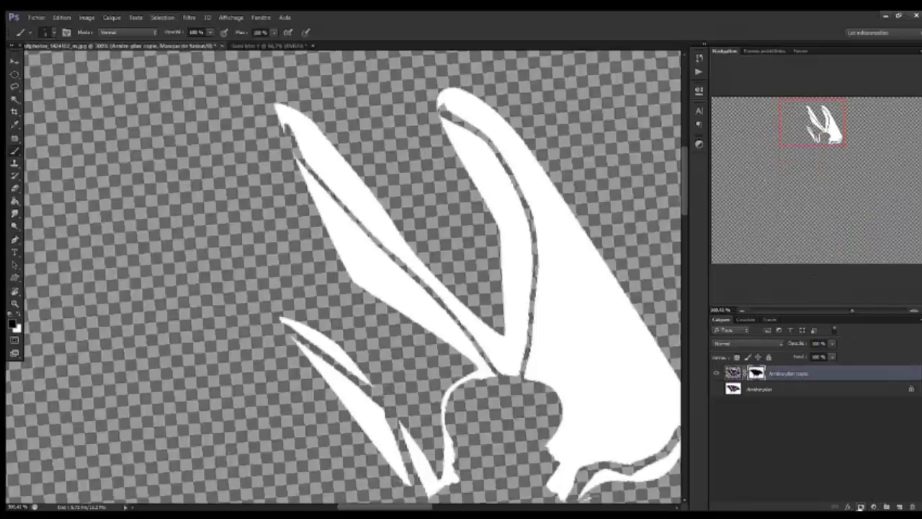
pyautogui.press('r')
pyautogui.hotkey('ctrl', '0')
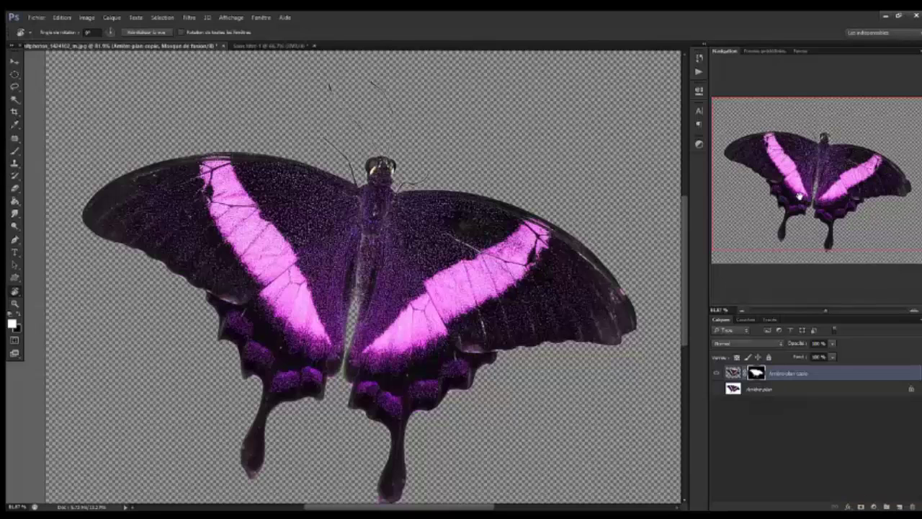
pyautogui.moveTo(800, 195); pyautogui.dragTo(821, 243)
pyautogui.moveTo(826, 310); pyautogui.dragTo(816, 310)
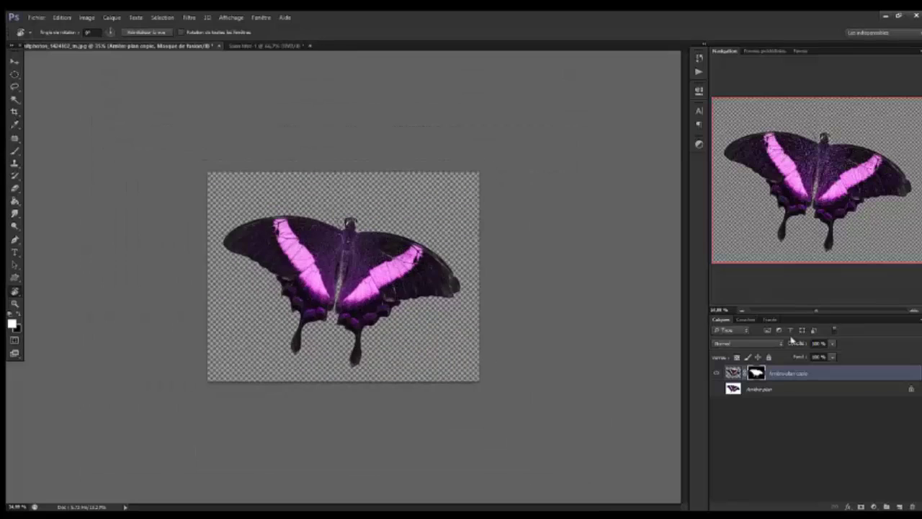
pyautogui.click(776, 387)
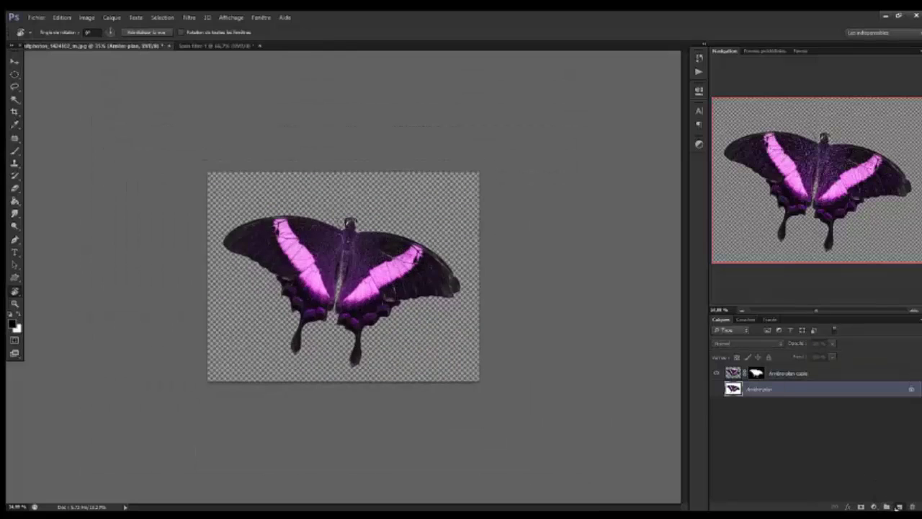
# Add a new empty layer and set the foreground colour to RGB 157, 157, 157
pyautogui.click(897, 505)
pyautogui.press('i')
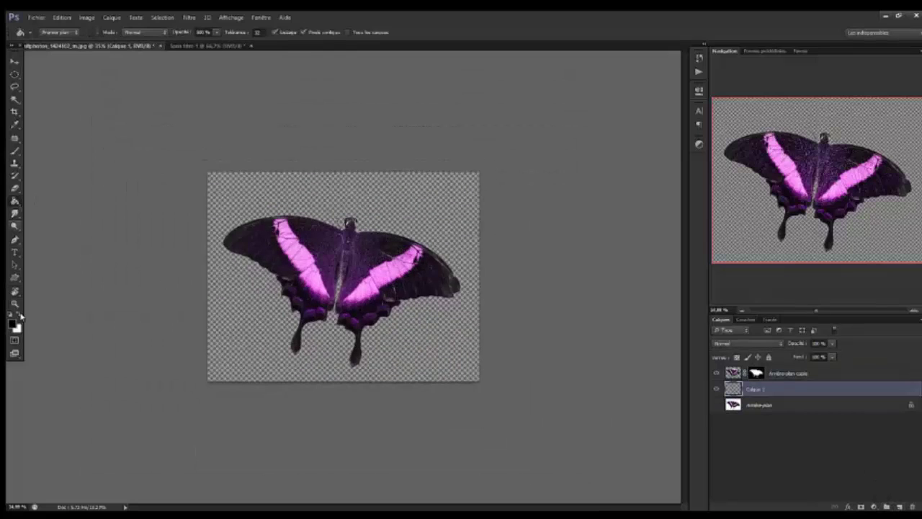
pyautogui.click(13, 323)
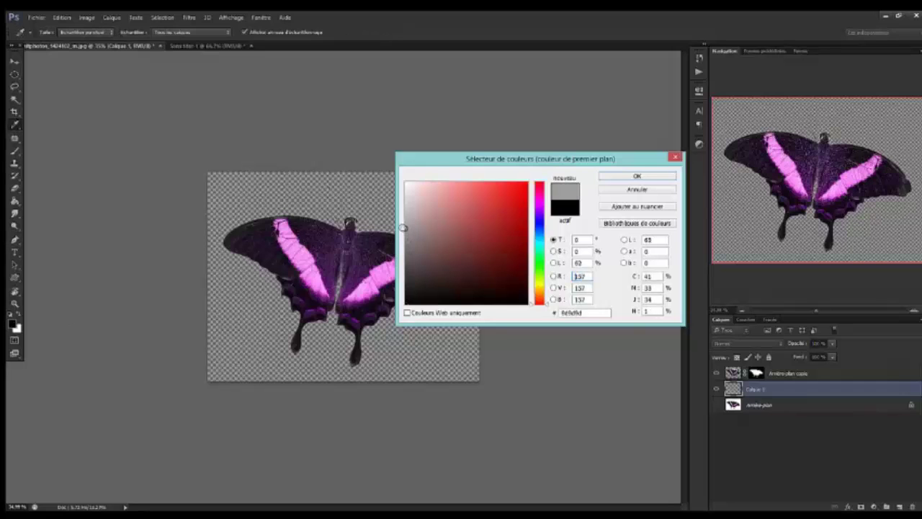
pyautogui.click(637, 179)
# Fill the new Calque 1 layer with the gray so the butterfly sits on it
pyautogui.press('g')
pyautogui.click(405, 330)
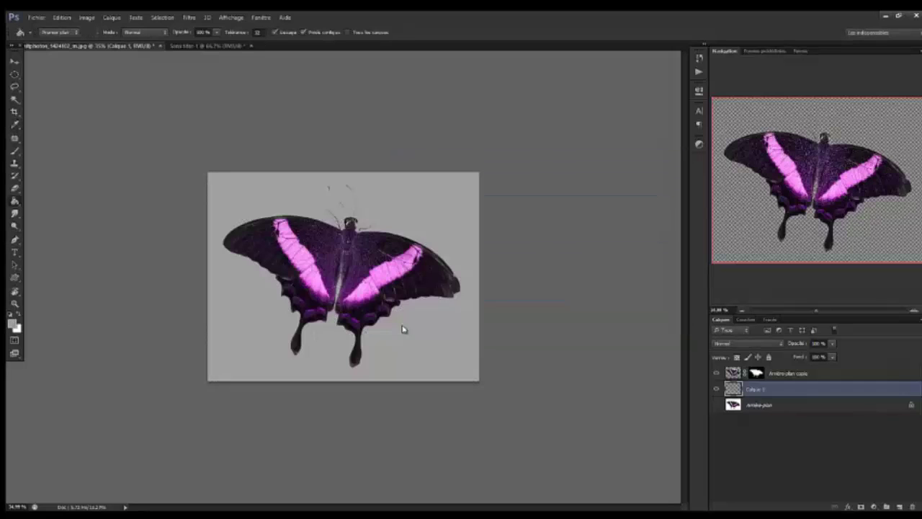
pyautogui.moveTo(812, 312); pyautogui.dragTo(831, 311)
pyautogui.moveTo(832, 204)
pyautogui.mouseDown()
pyautogui.moveTo(824, 165)
pyautogui.moveTo(841, 231)
pyautogui.mouseUp()
pyautogui.moveTo(831, 313); pyautogui.dragTo(823, 314)
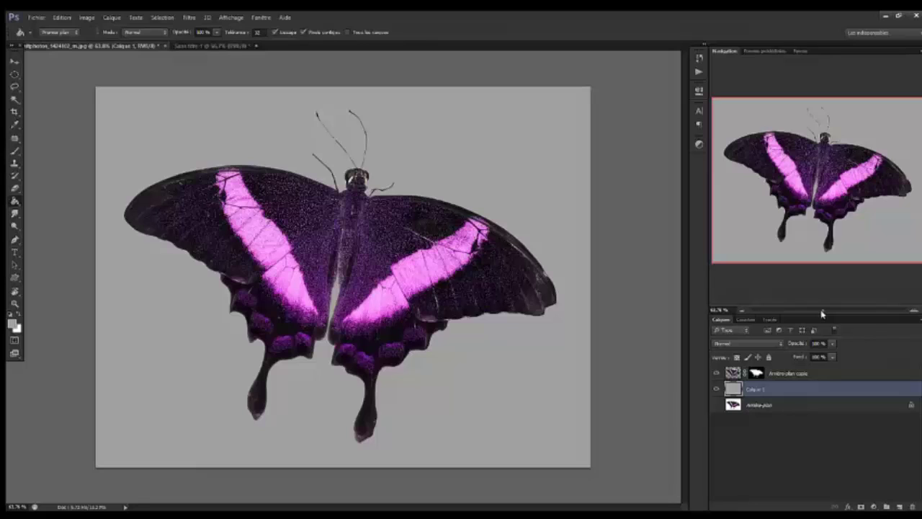